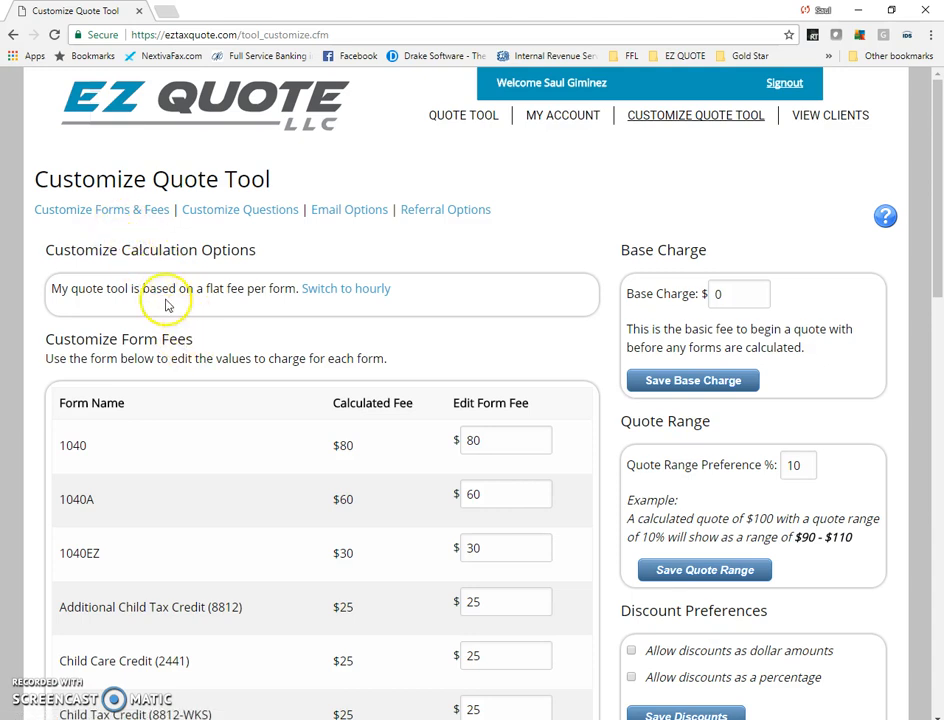
Switch the form fee calculation to hourly and update the hourly rate to $100
click(101, 212)
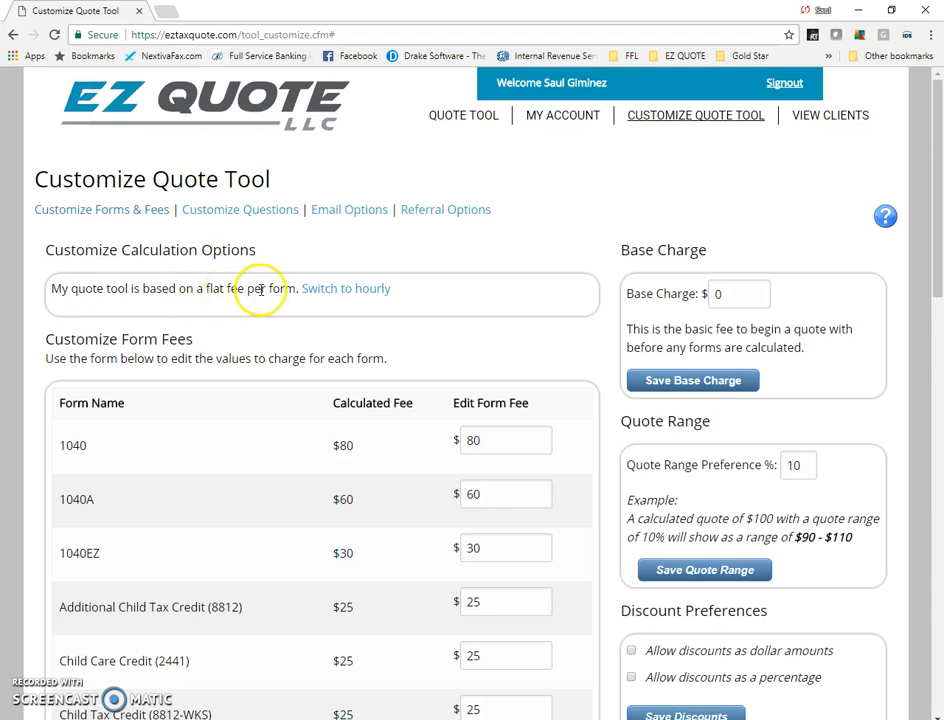
click(340, 296)
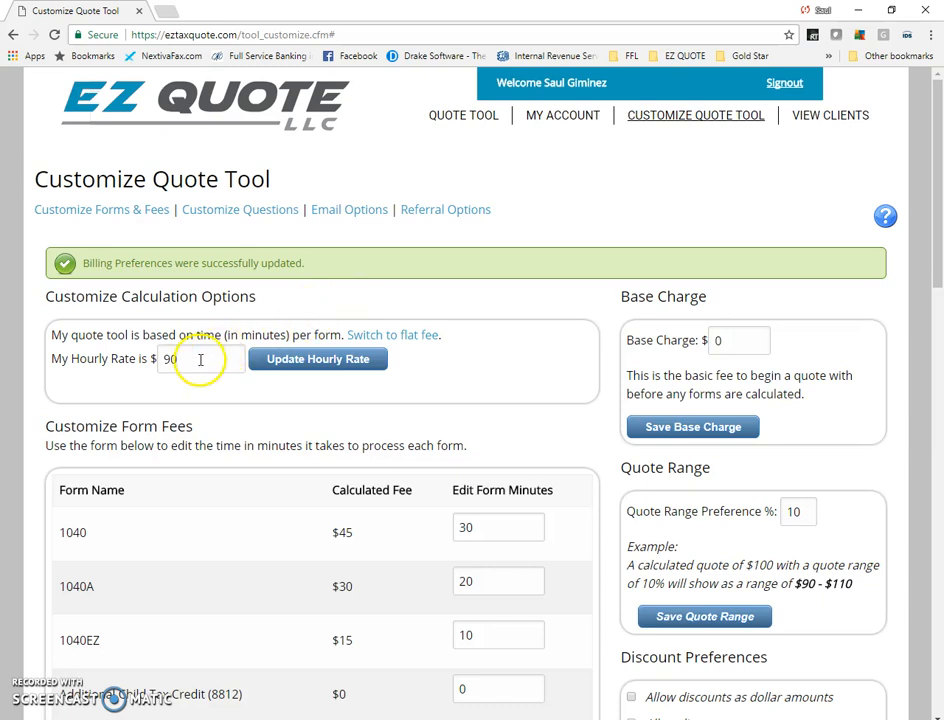
drag(194, 358, 133, 351)
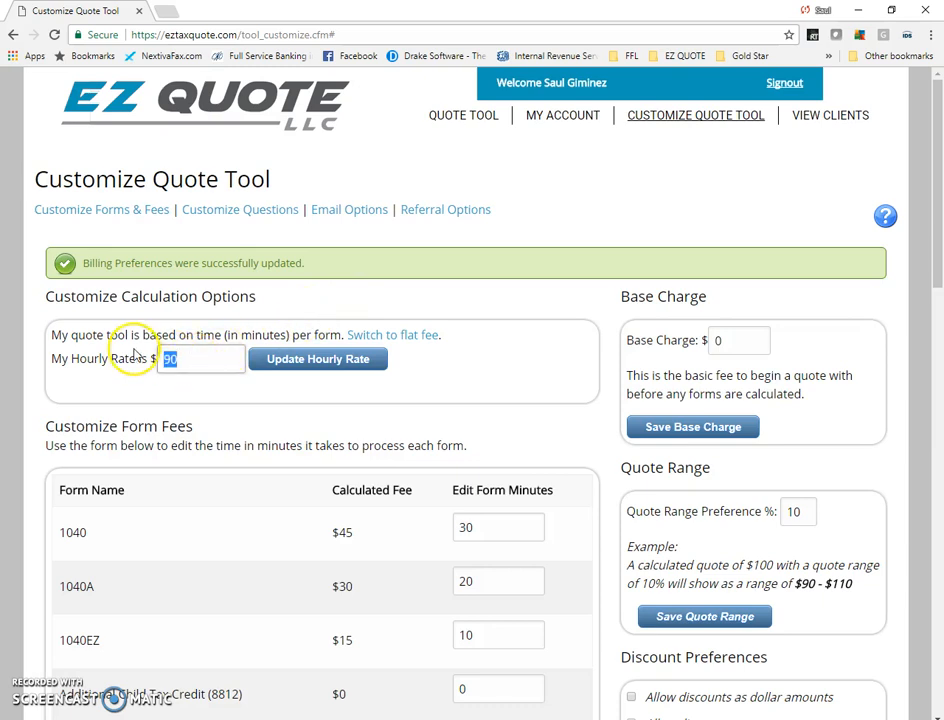
text(100)
click(304, 373)
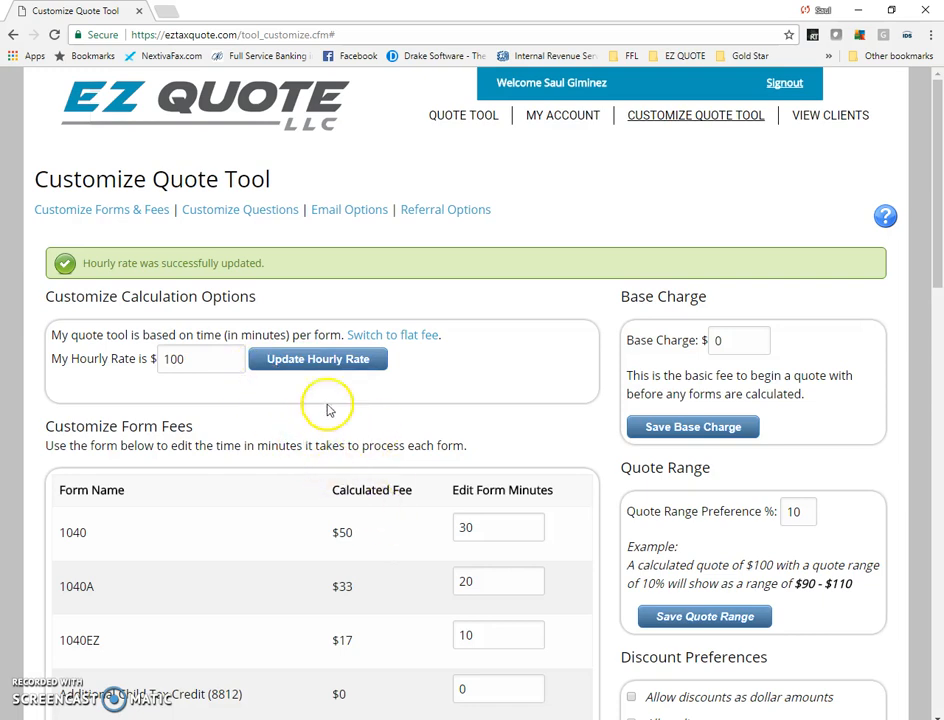
Switch the calculation back to a flat fee per form and look through the editable form fees
click(384, 343)
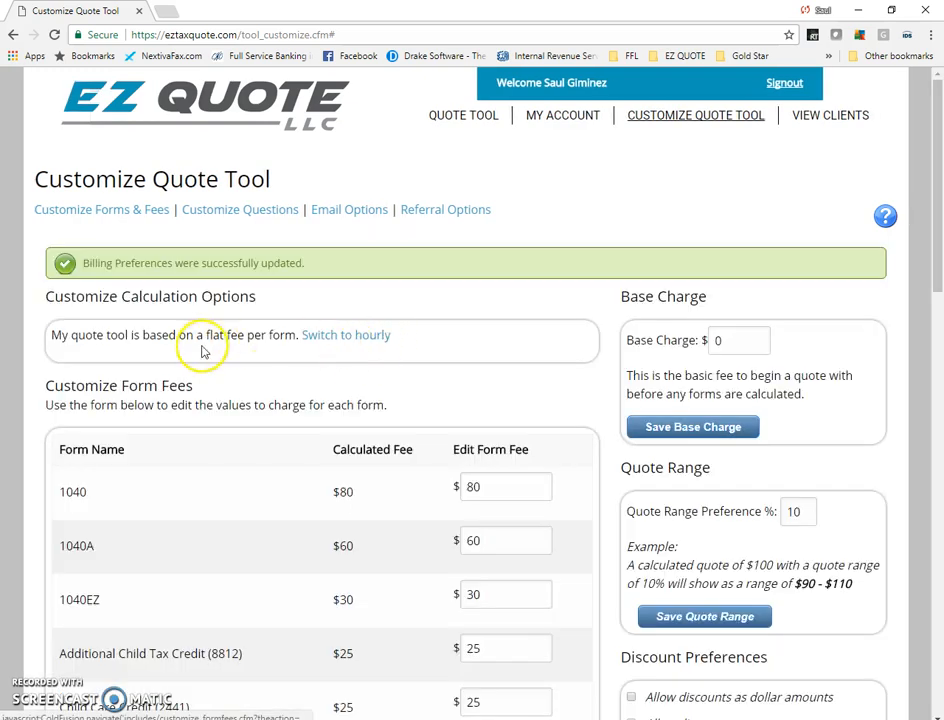
scroll(261, 411, down, 2)
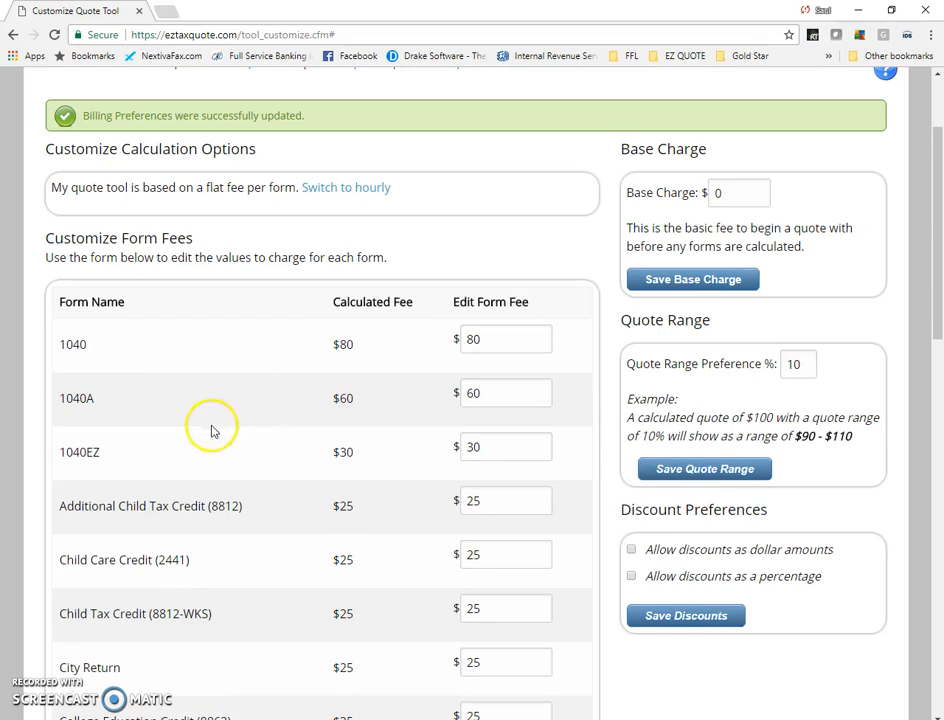
scroll(112, 366, down, 2)
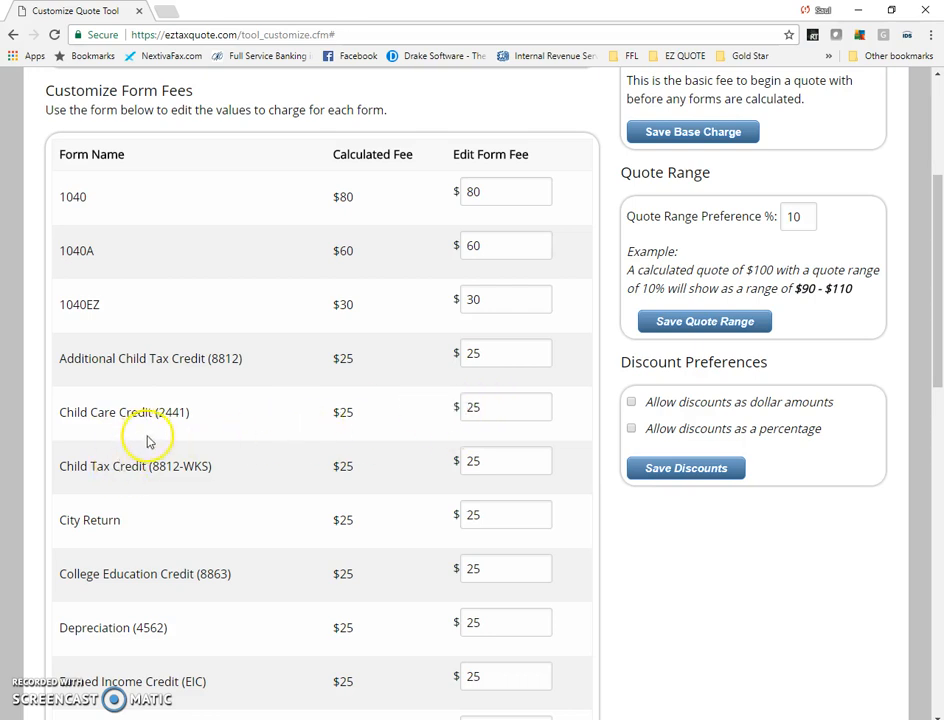
scroll(147, 441, down, 2)
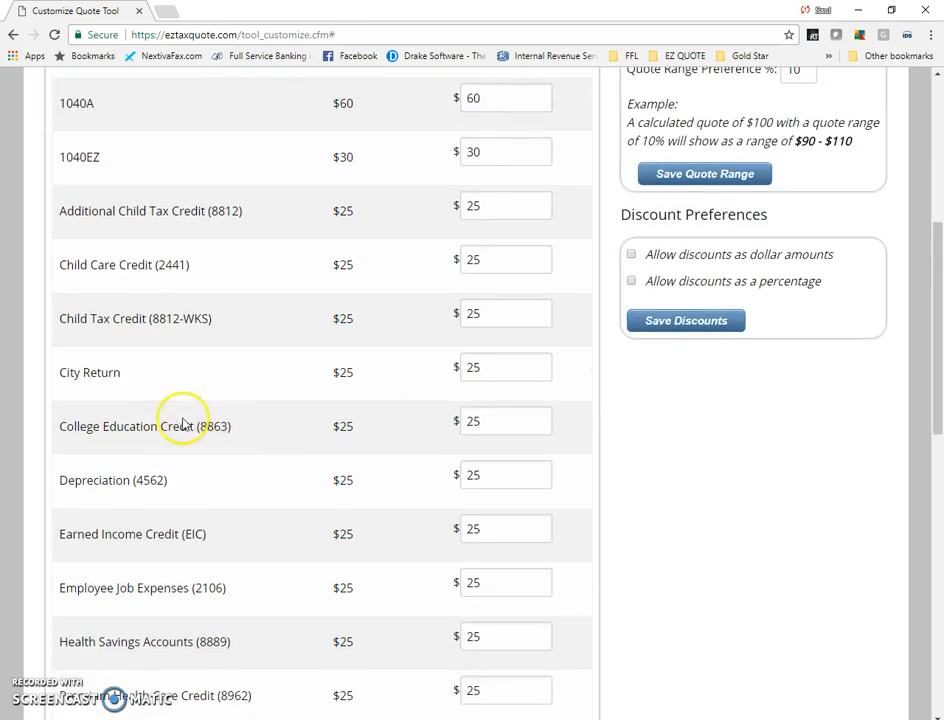
scroll(196, 407, up, 4)
scroll(125, 356, down, 3)
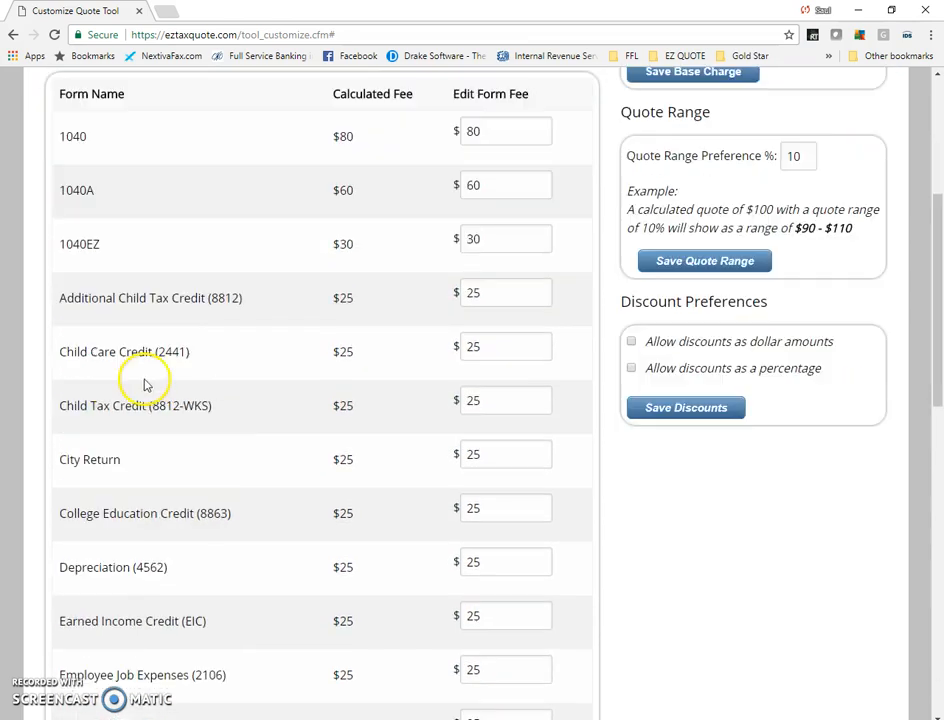
scroll(139, 415, up, 2)
scroll(140, 416, up, 1)
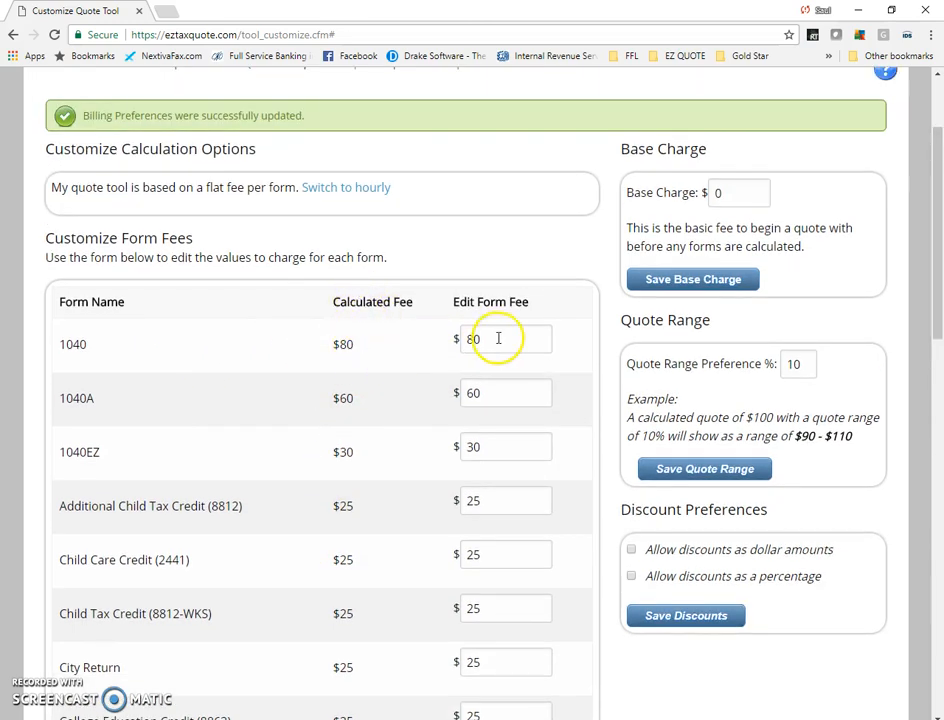
double_click(499, 338)
click(504, 340)
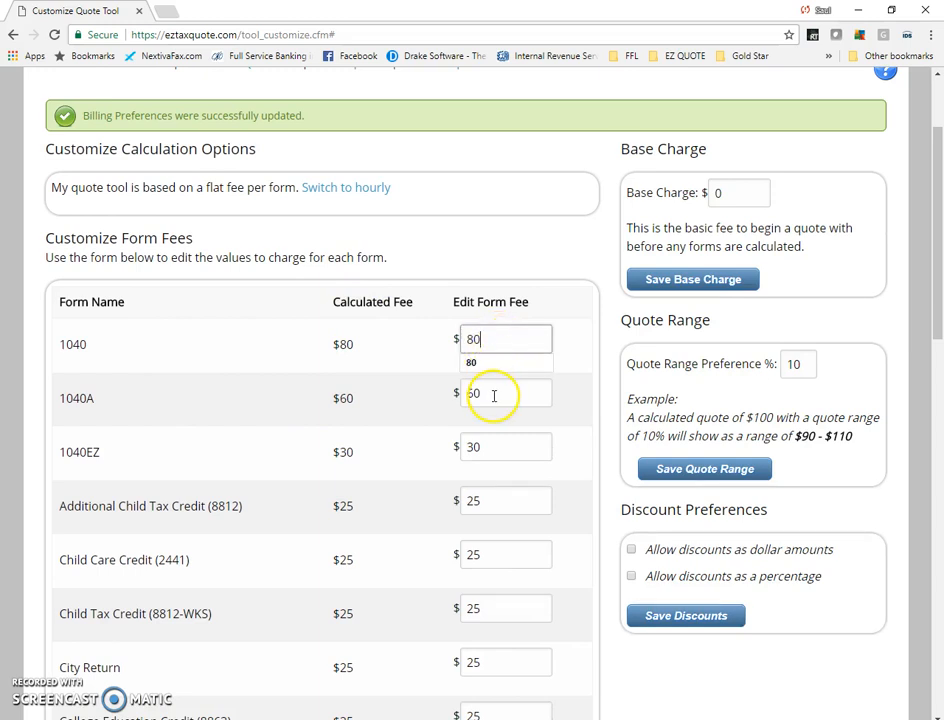
click(487, 451)
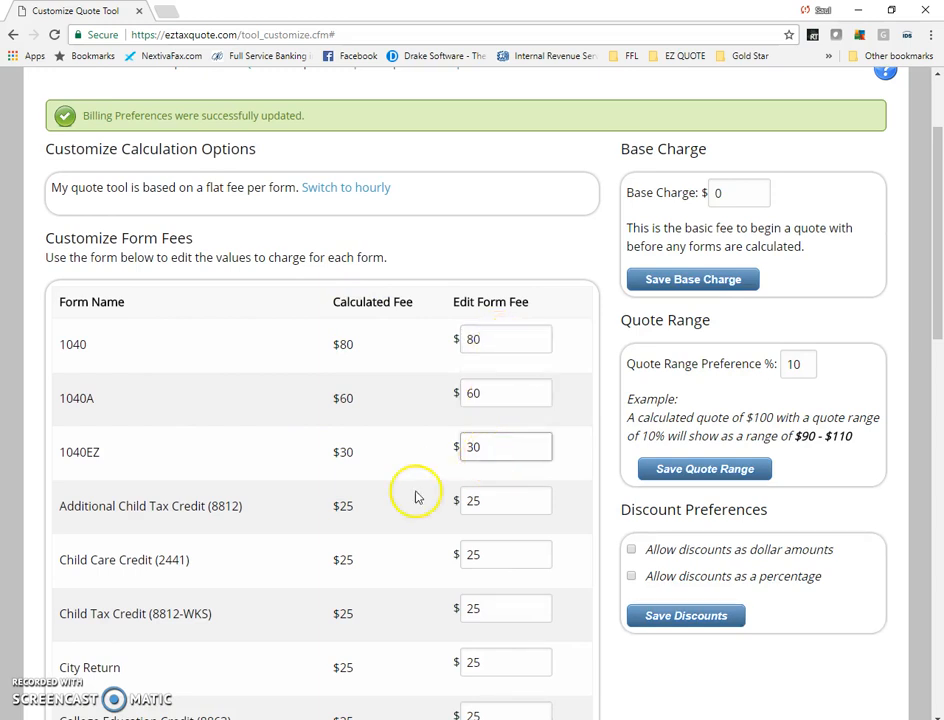
Set the flat fee for Additional Child Tax Credit (8812) to $35
scroll(400, 497, down, 2)
scroll(345, 475, down, 1)
drag(496, 284, 430, 282)
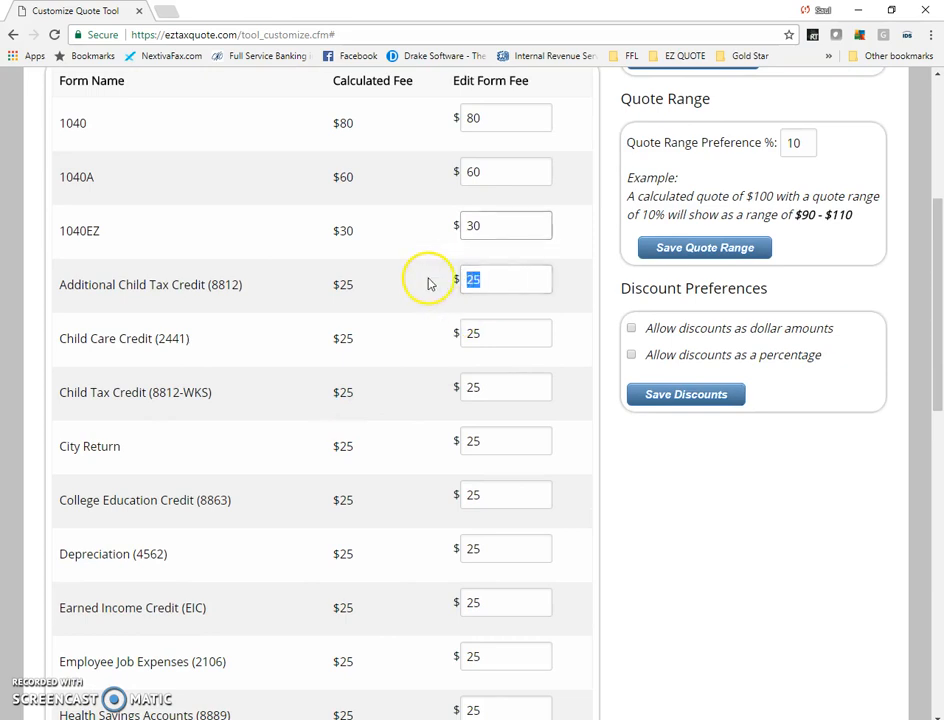
text(35)
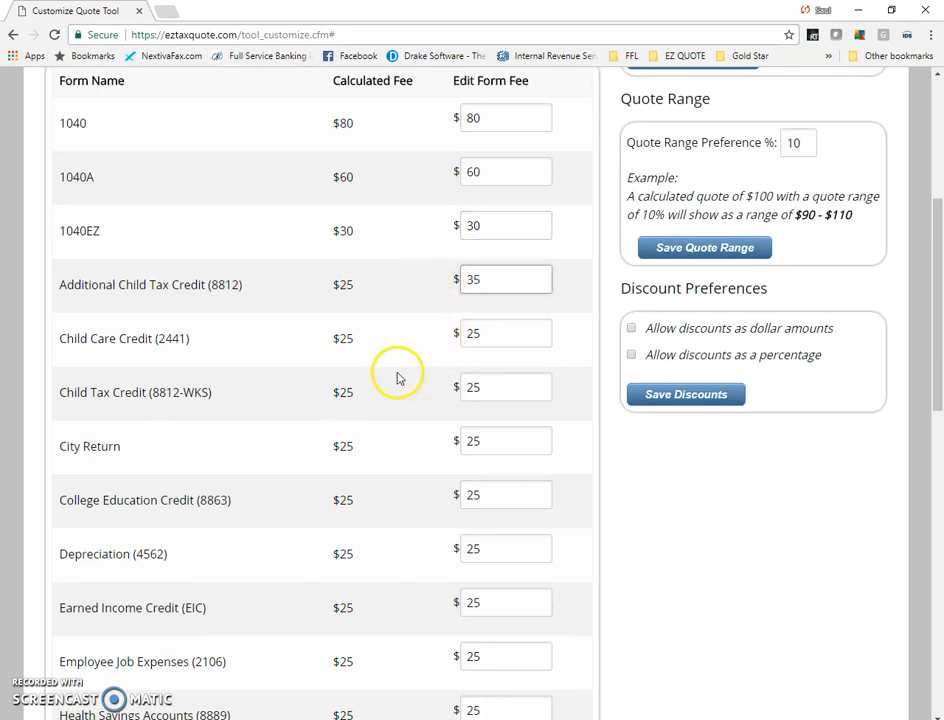
Set the flat fee for Child Tax Credit (8812-WKS) to $30 and save the form fee changes
drag(483, 333, 436, 341)
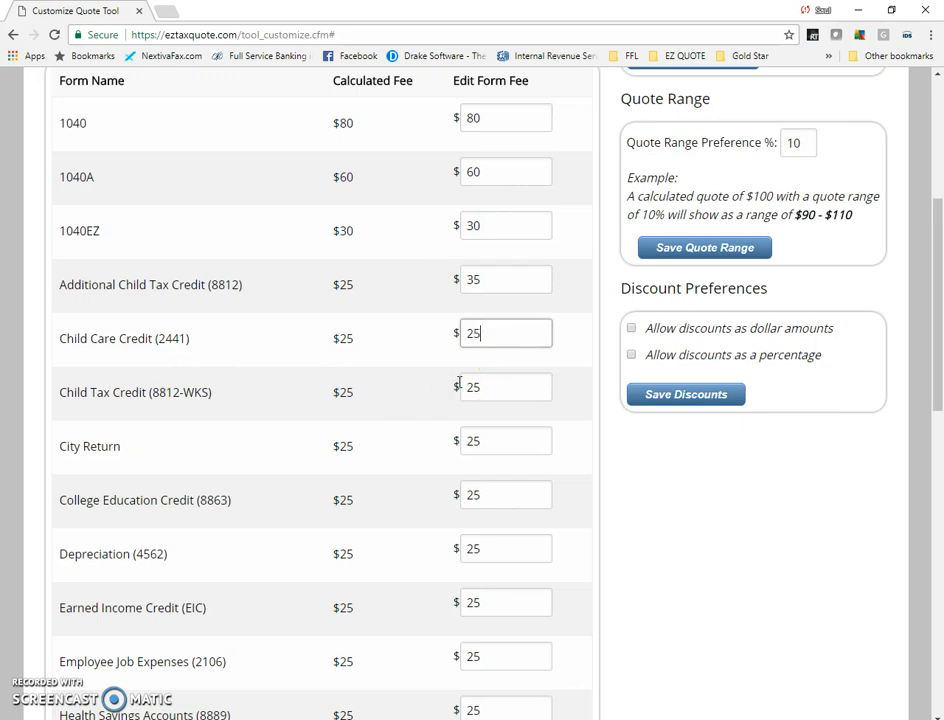
drag(501, 387, 428, 392)
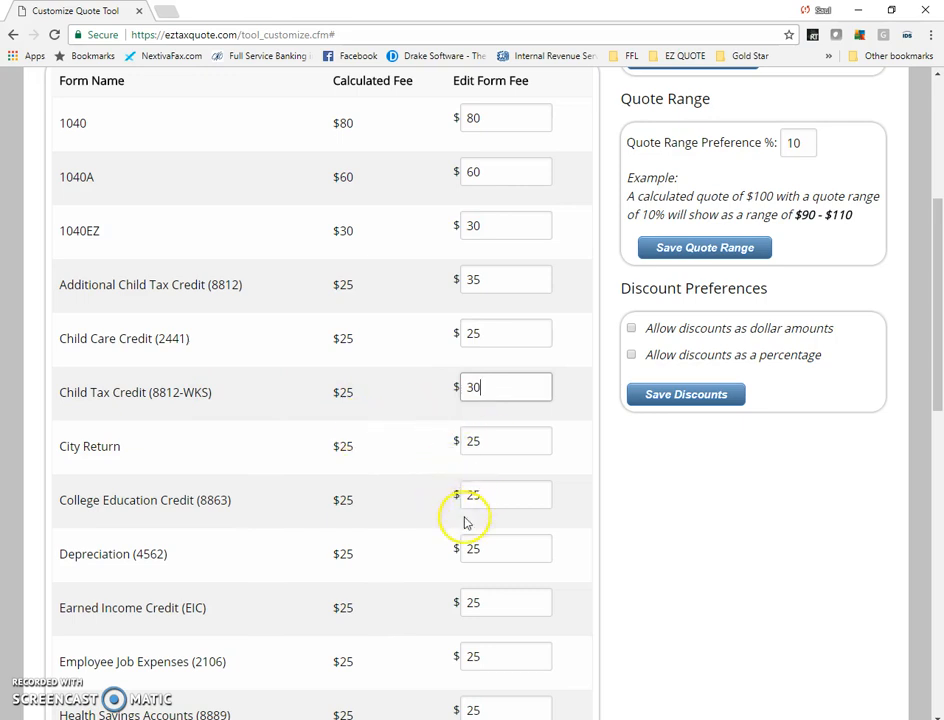
scroll(440, 515, down, 3)
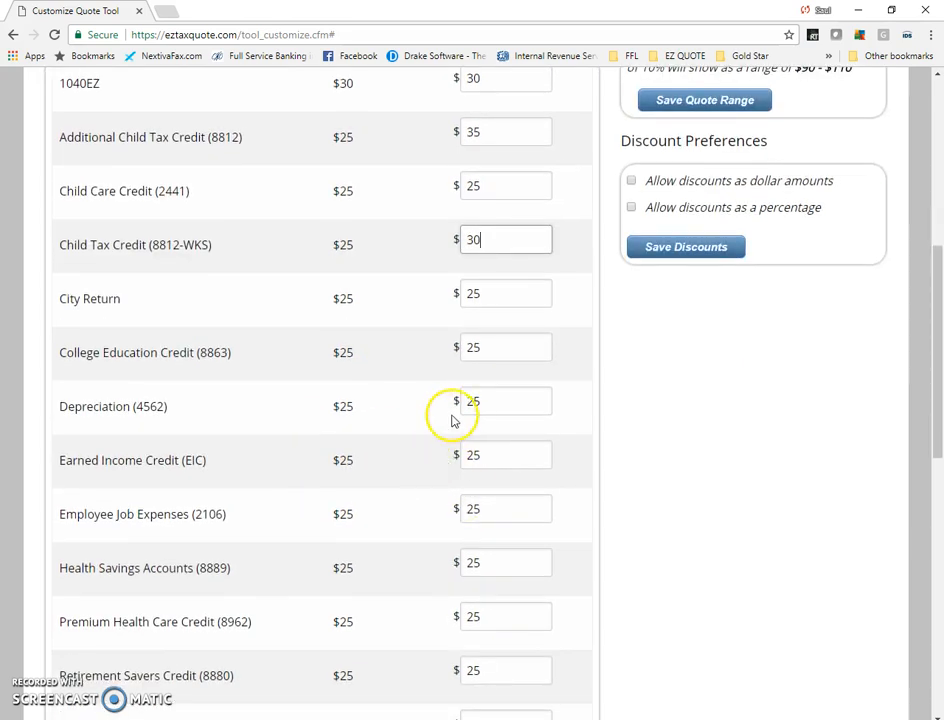
scroll(421, 385, down, 5)
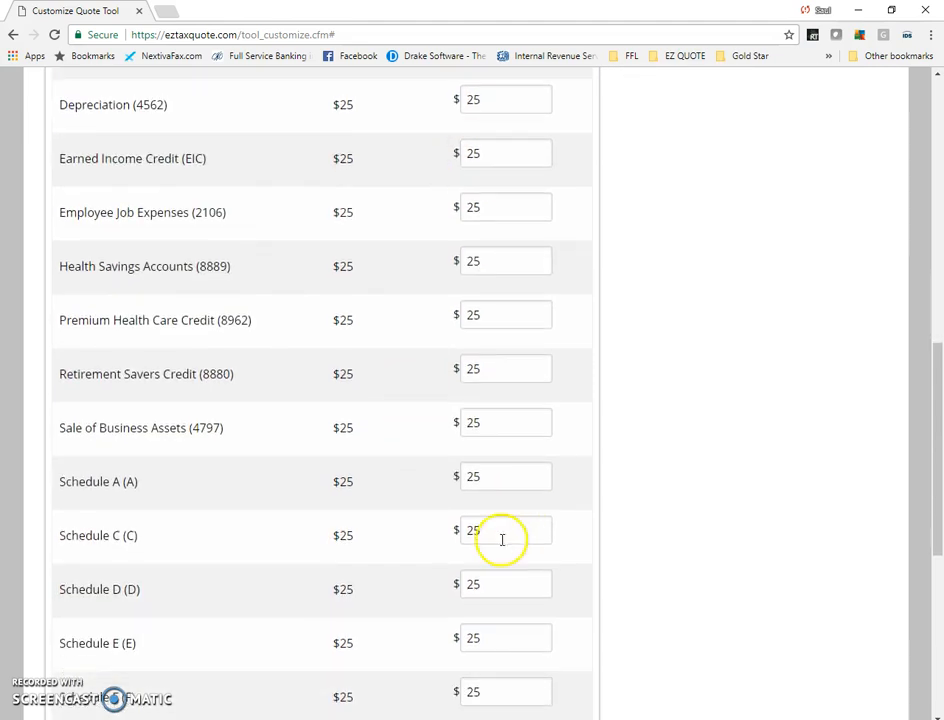
scroll(502, 540, down, 6)
click(497, 588)
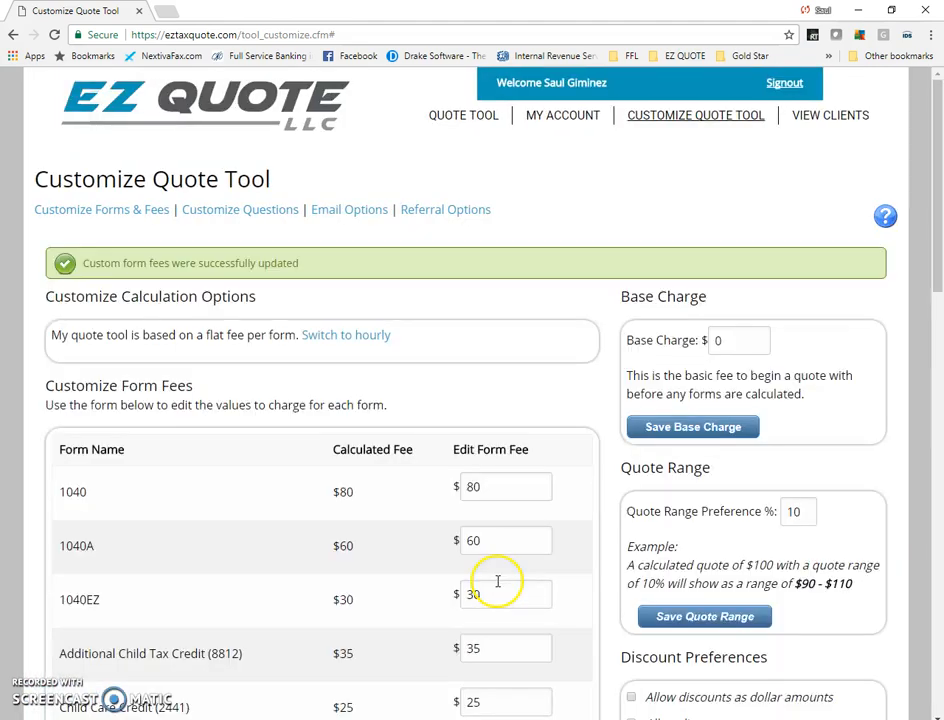
Check the calculated fees of the forms and switch the calculation to hourly
scroll(491, 539, down, 2)
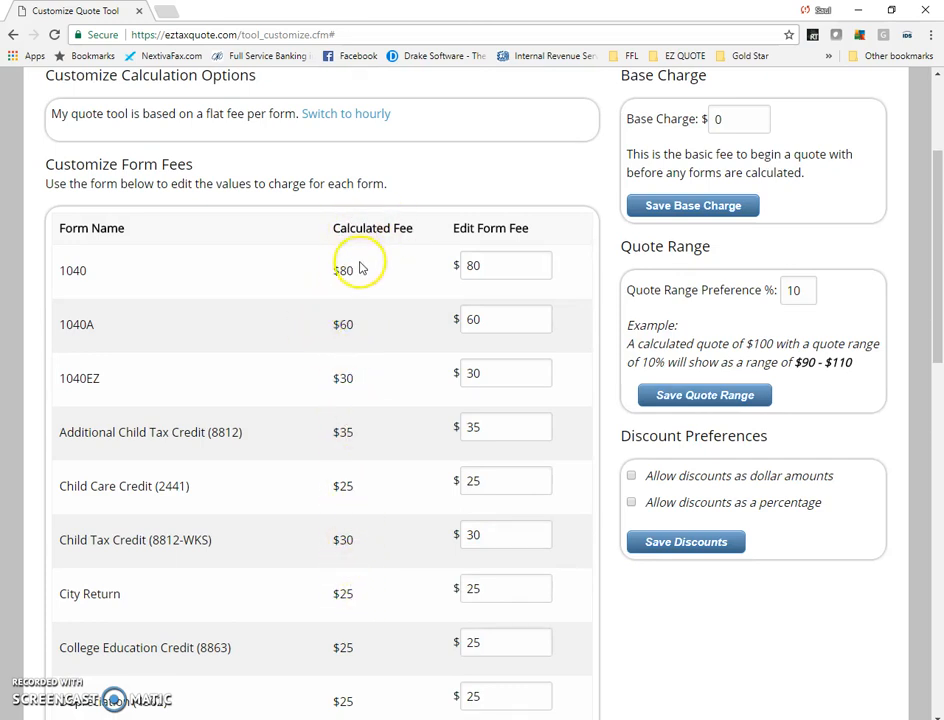
scroll(362, 435, up, 5)
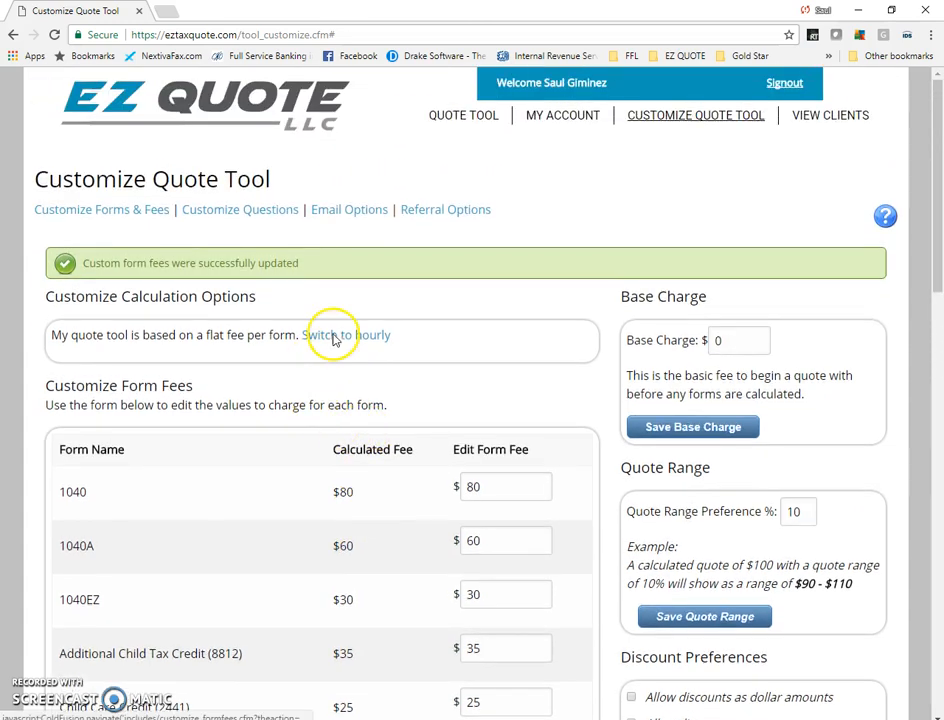
click(334, 337)
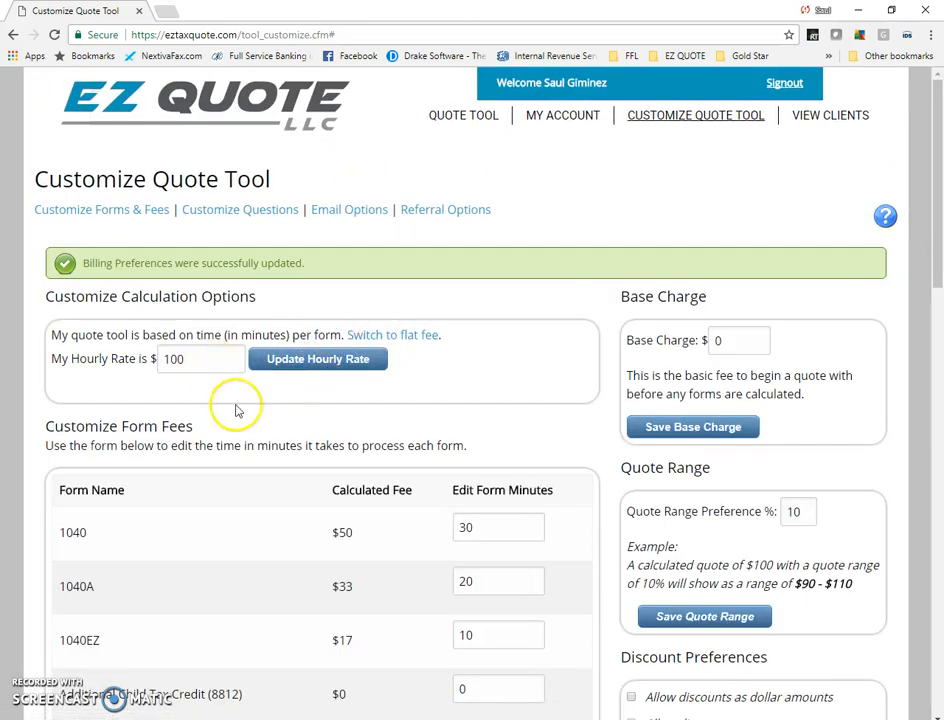
Set the processing time for Child Care Credit (2441) to 10 minutes and save the form changes
scroll(237, 410, down, 2)
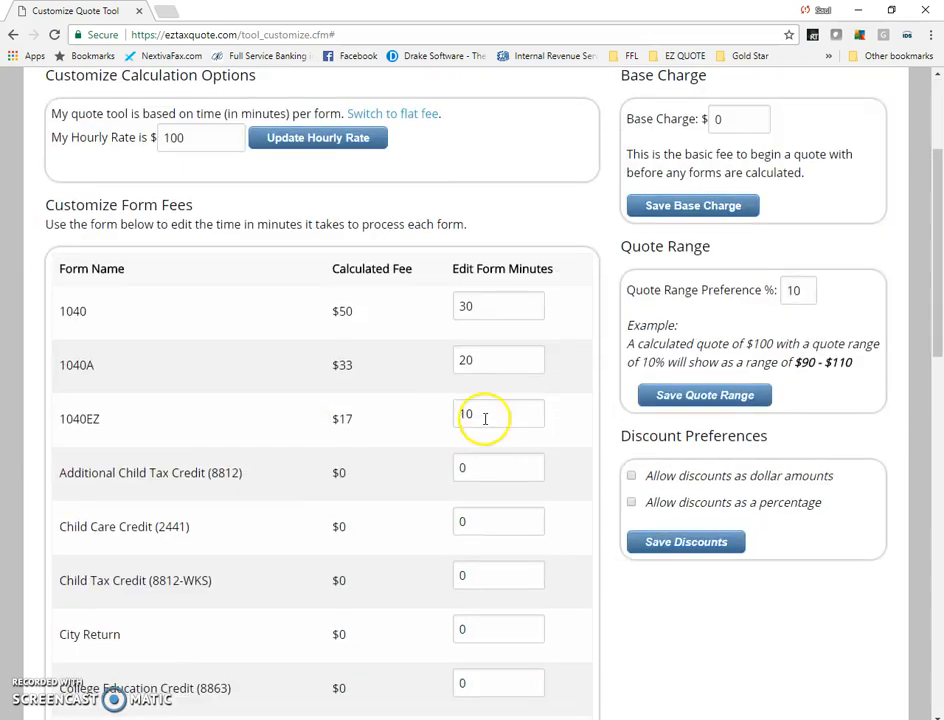
scroll(495, 440, down, 2)
double_click(488, 300)
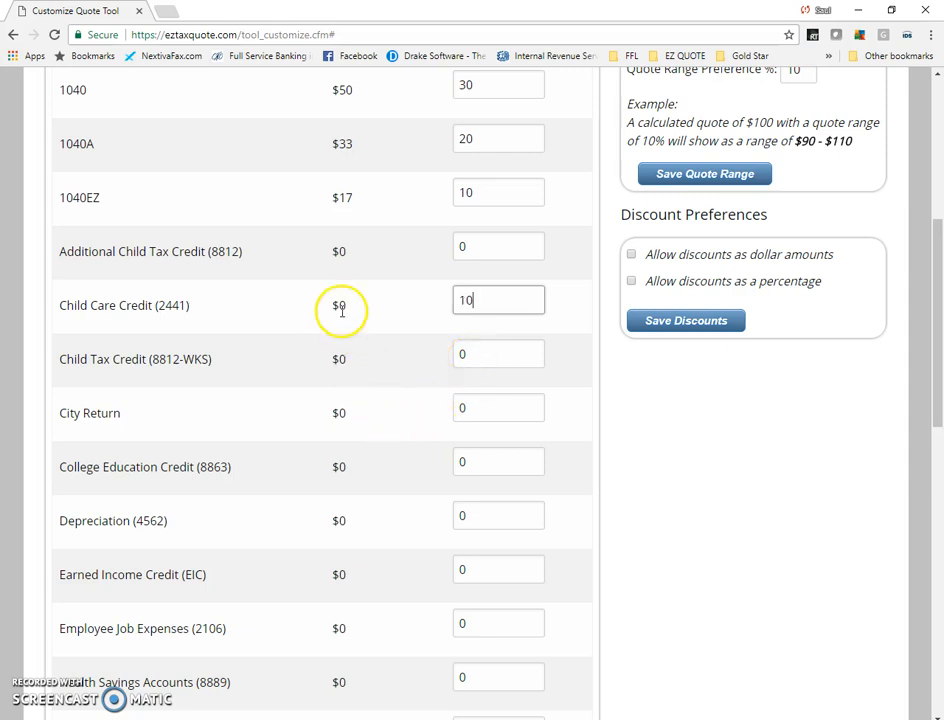
scroll(459, 558, down, 8)
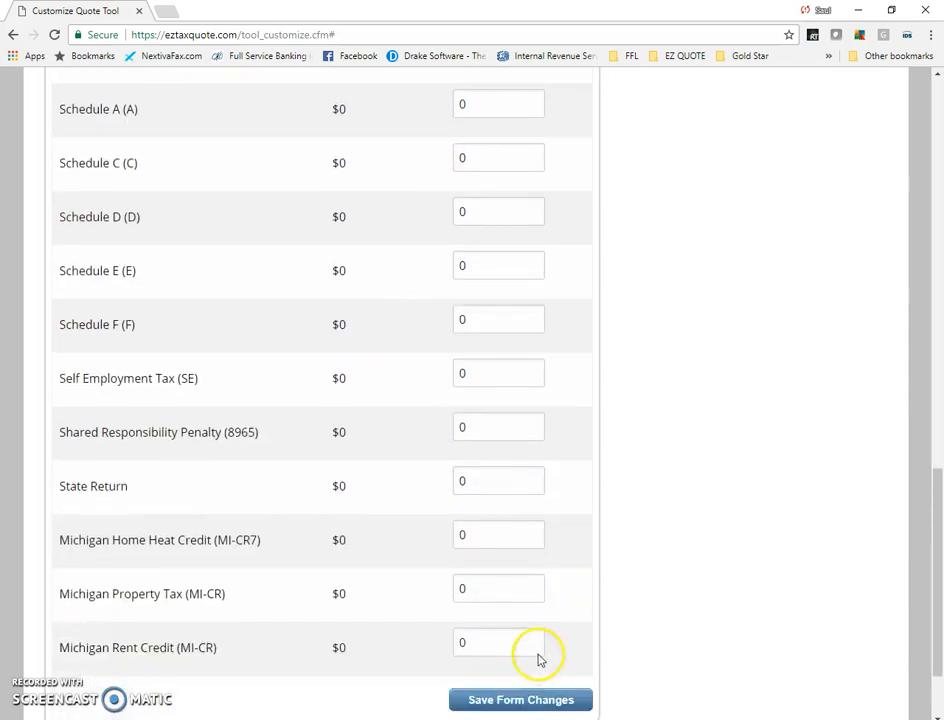
click(529, 588)
Set the base charge for starting a quote to $50 and save it
scroll(375, 360, down, 3)
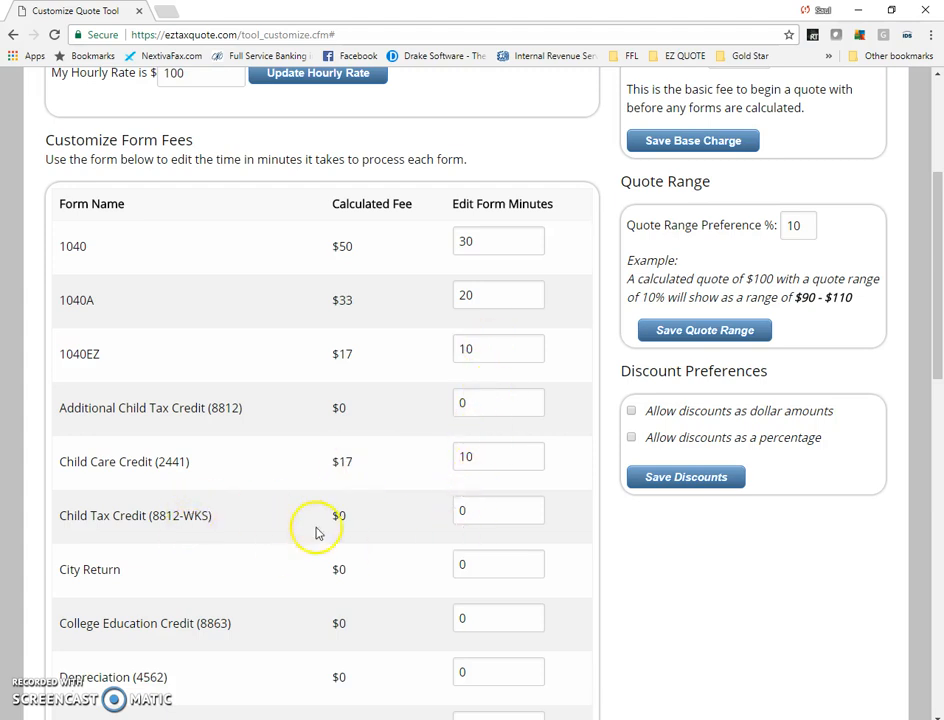
scroll(340, 490, down, 4)
scroll(491, 426, down, 2)
scroll(490, 420, up, 6)
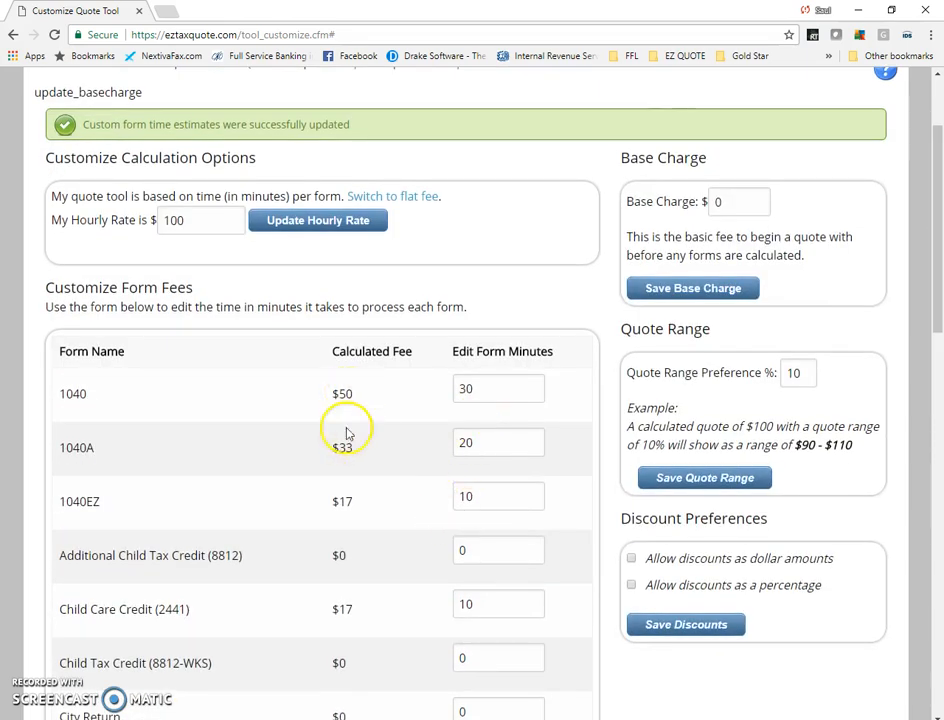
scroll(358, 355, up, 2)
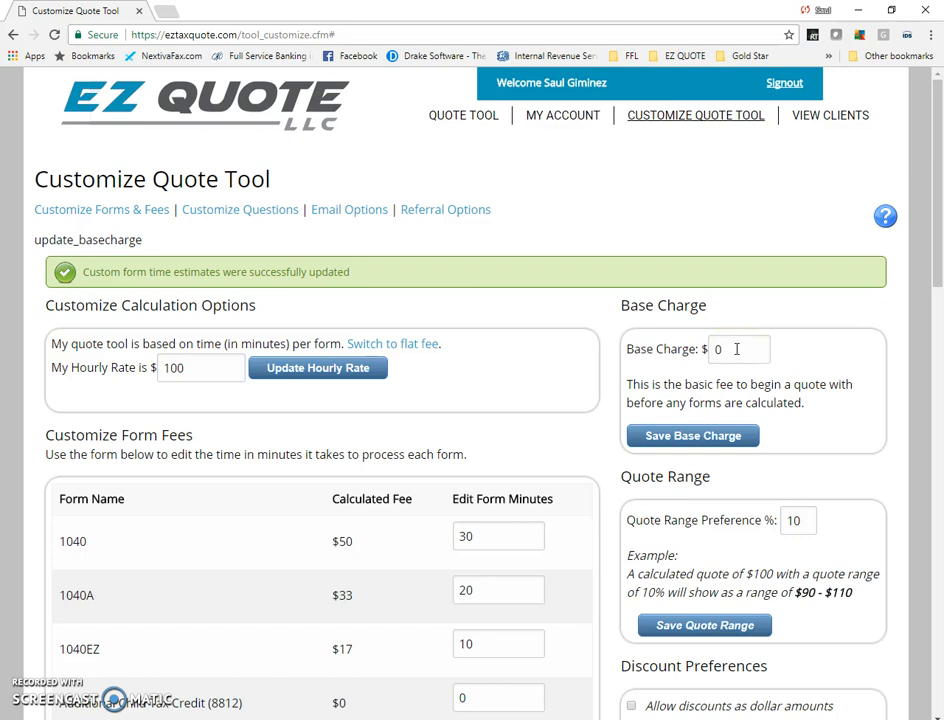
drag(738, 348, 701, 349)
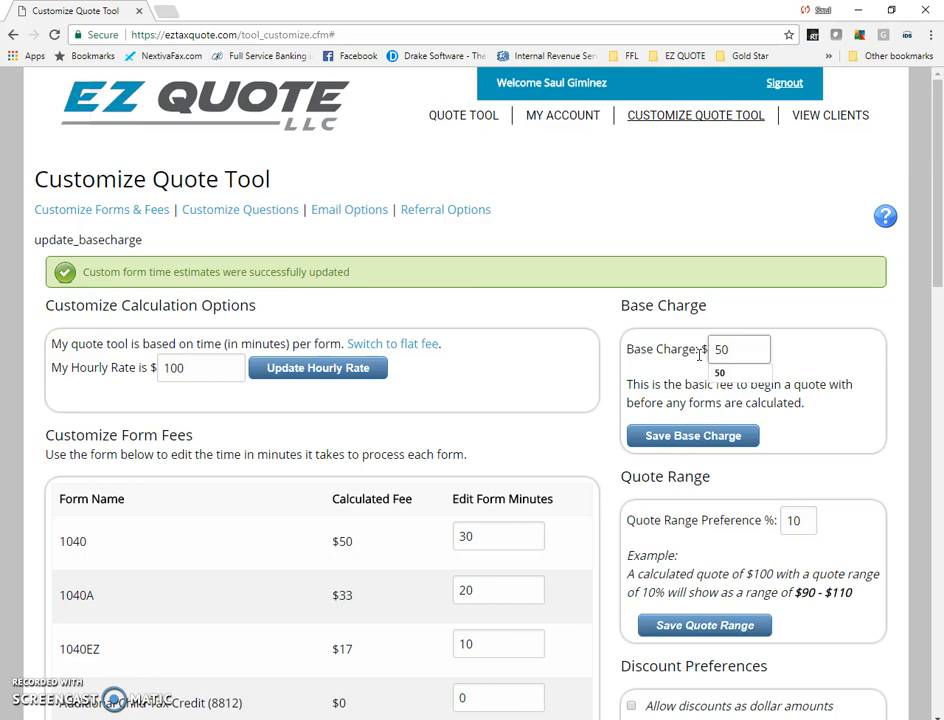
scroll(600, 460, down, 1)
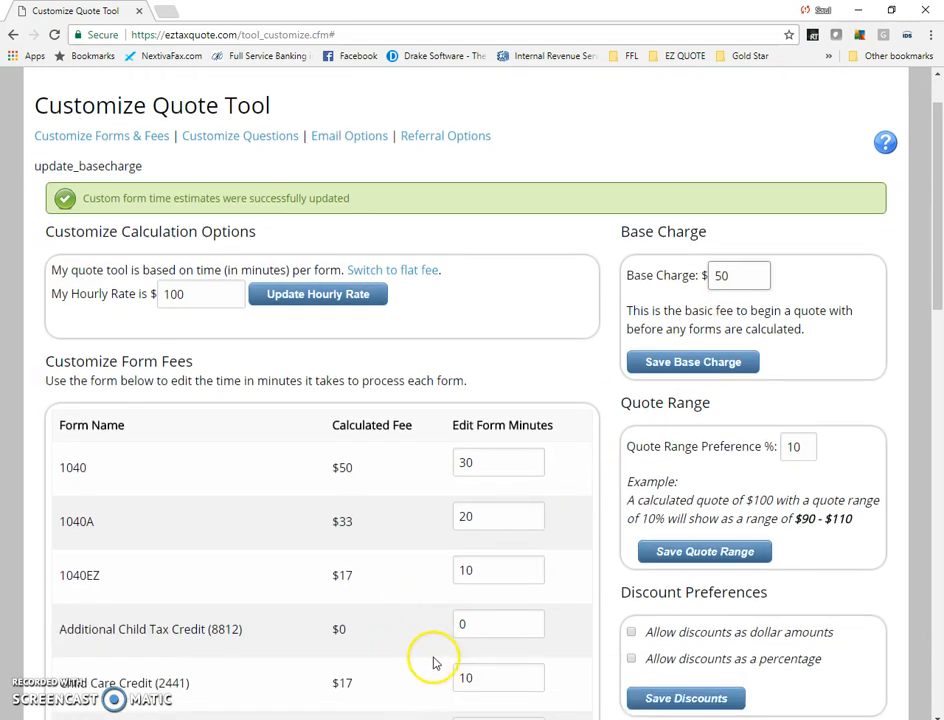
click(689, 365)
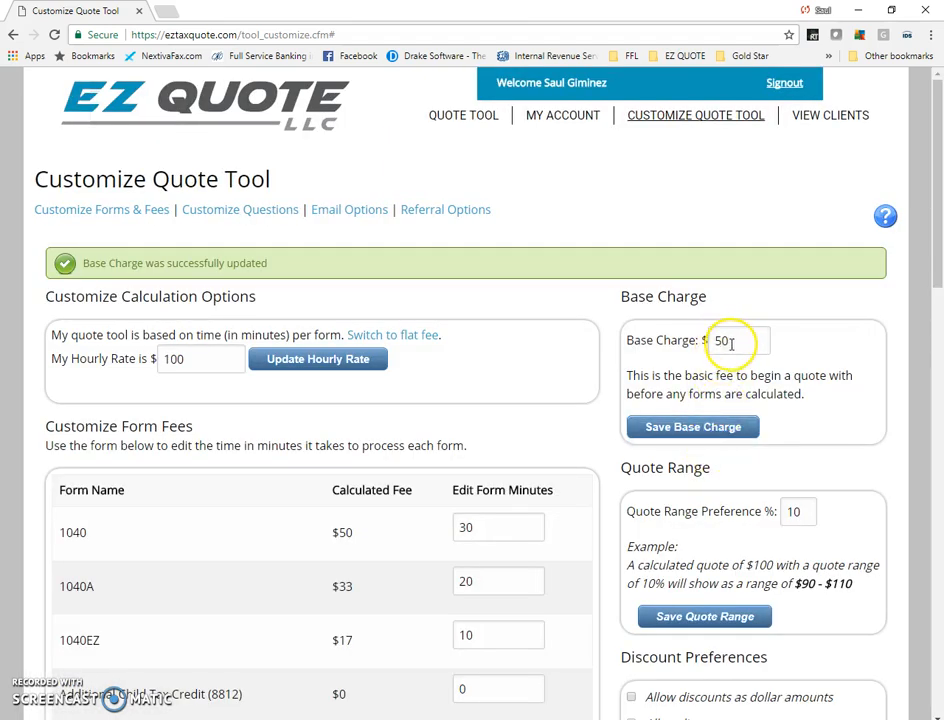
Set the quote range preference to 0% and save it
scroll(761, 407, down, 3)
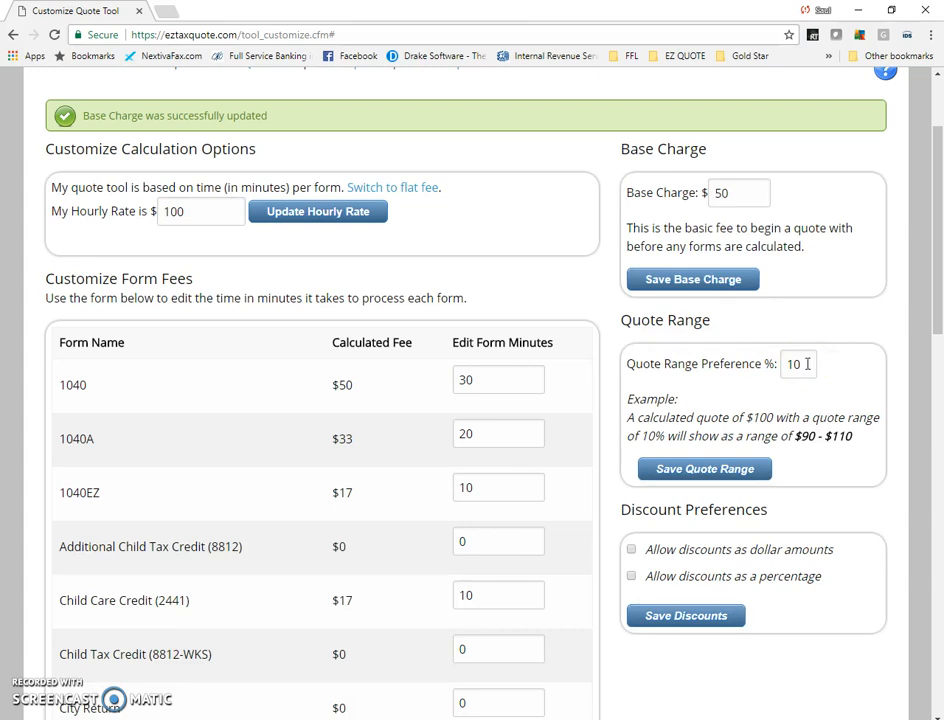
key(BackSpace)
key(BackSpace)
text(0)
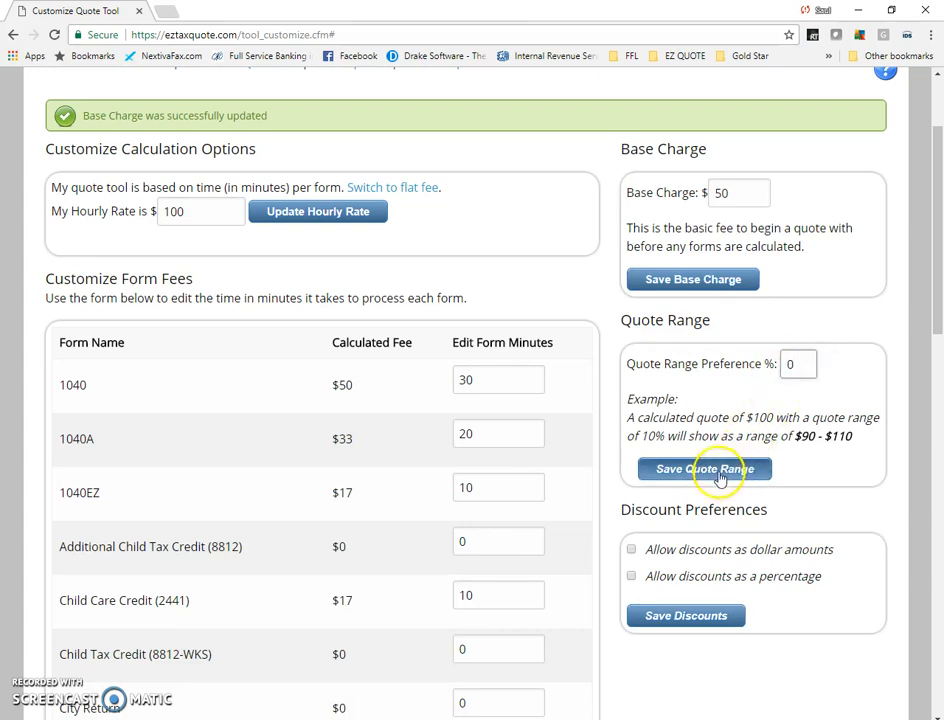
click(718, 474)
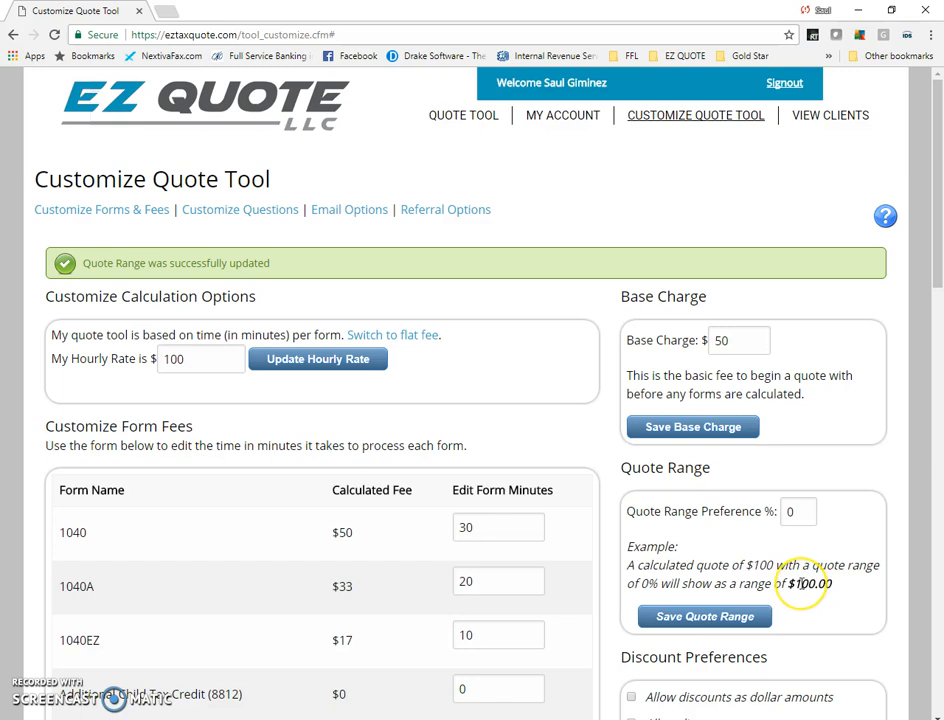
Set the quote range preference to 10% and save it
double_click(800, 511)
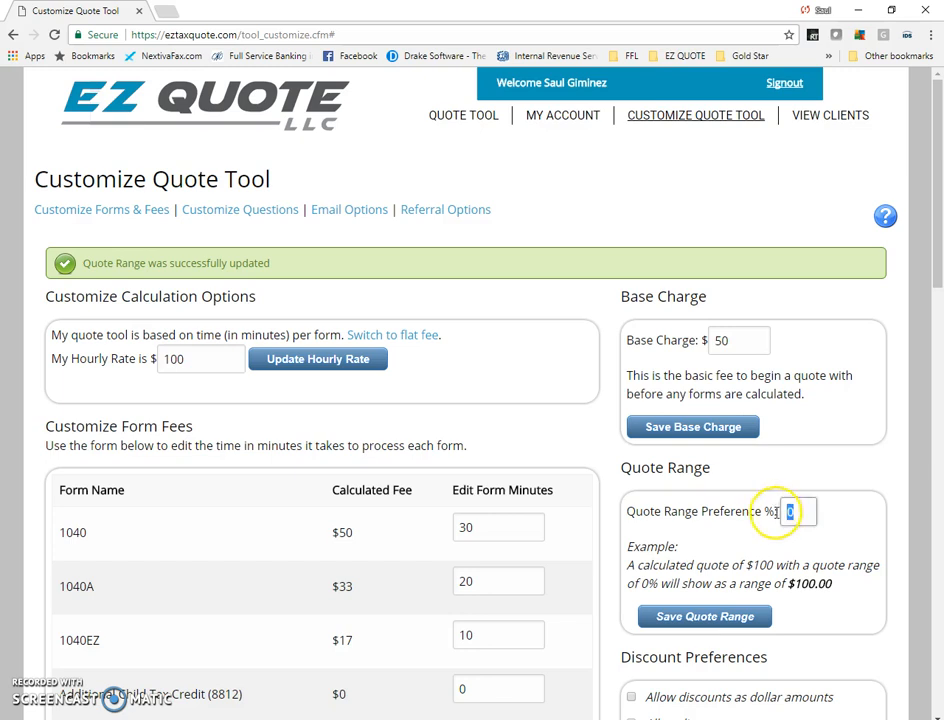
text(10)
click(714, 620)
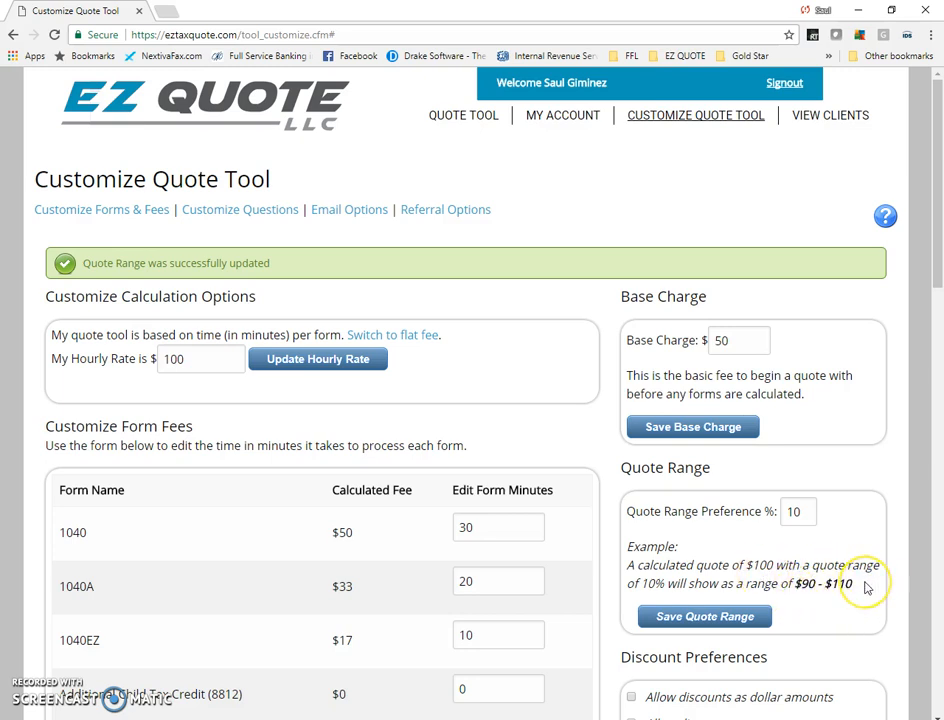
Allow discounts as dollar amounts in the discount preferences and save the setting
scroll(796, 603, down, 3)
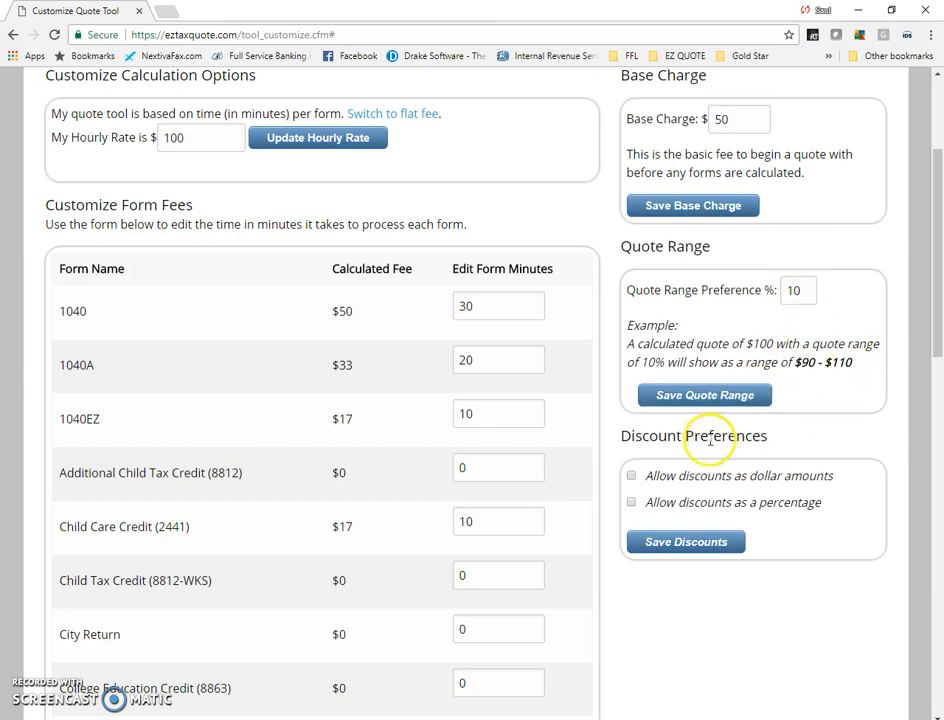
scroll(690, 432, down, 1)
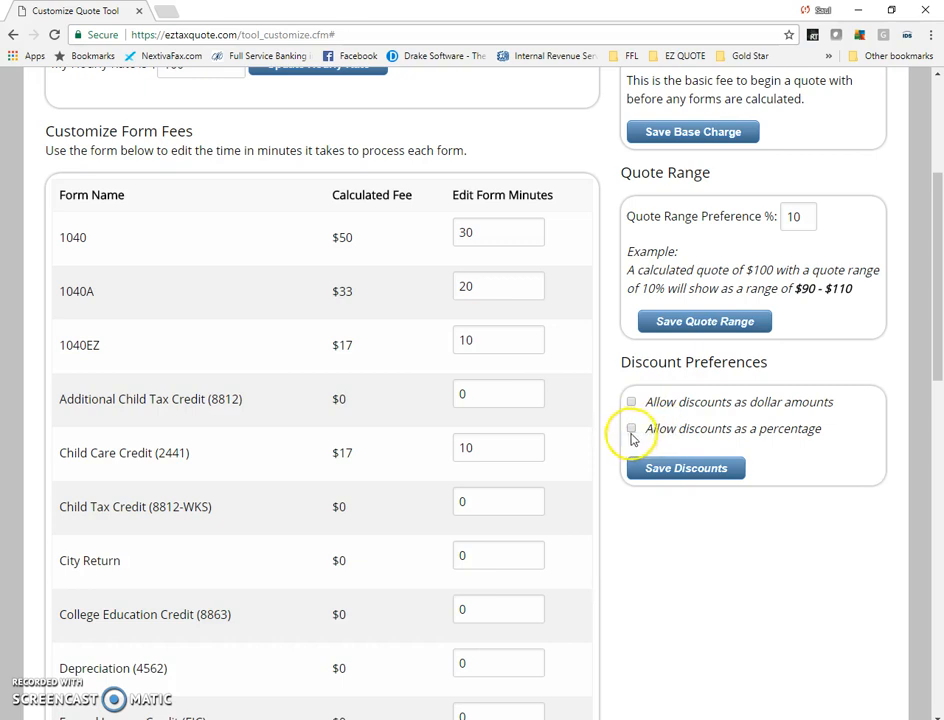
click(631, 403)
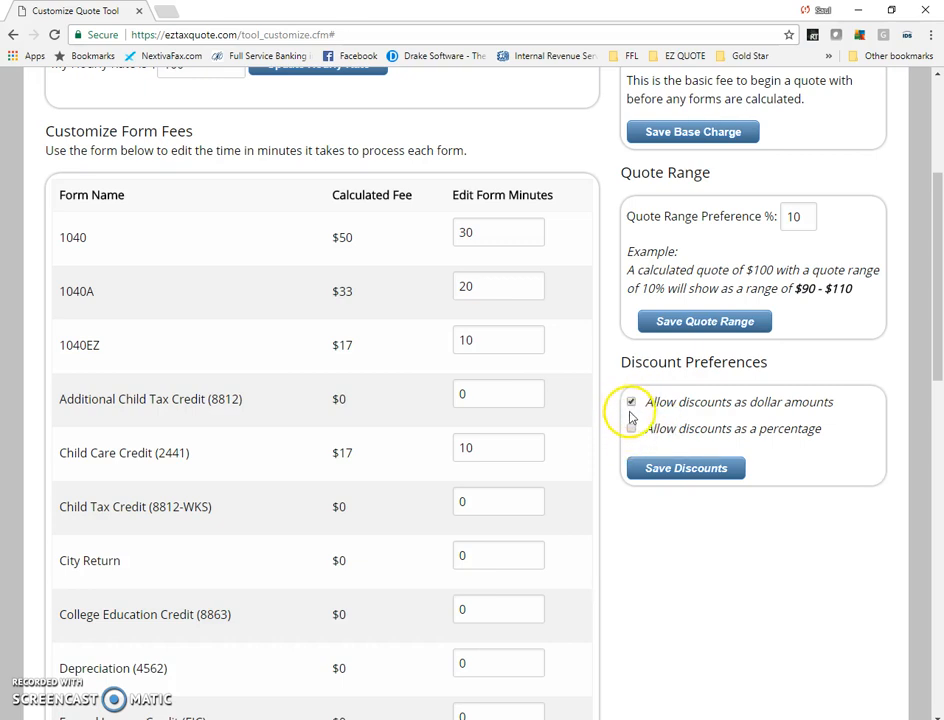
click(702, 475)
Set the default dollar discount to $10 and save it as the default
scroll(695, 484, down, 4)
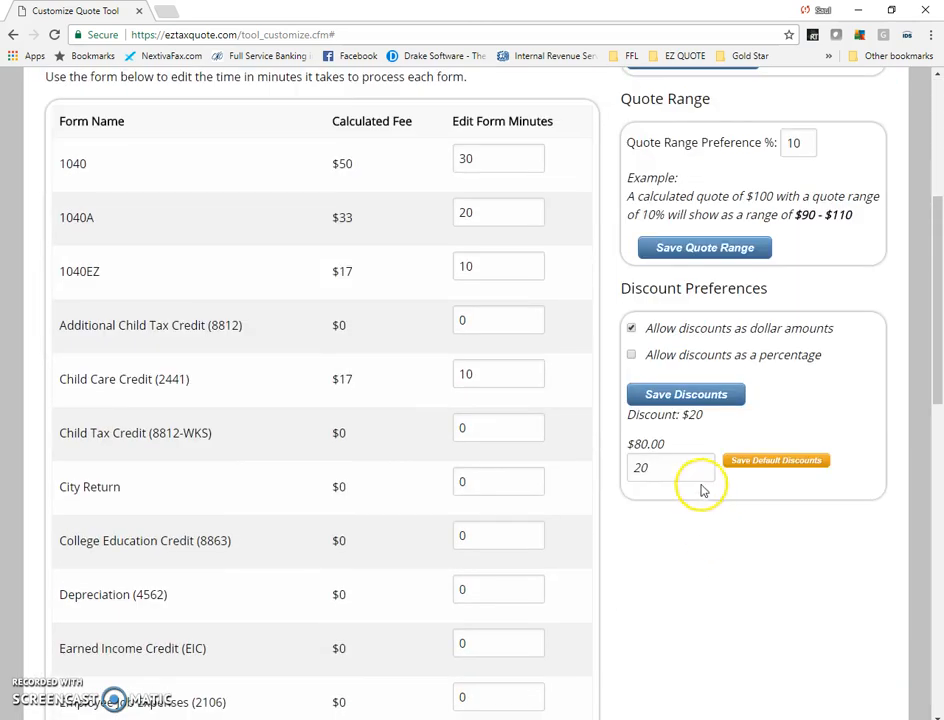
drag(662, 469, 611, 469)
text(10)
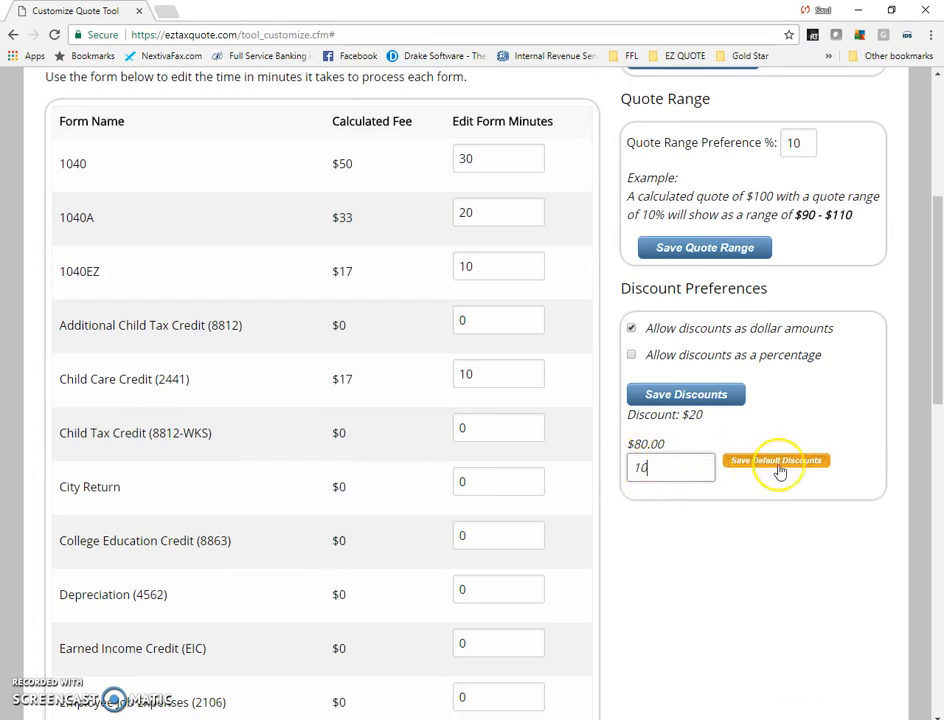
click(778, 462)
Change the discount preferences from dollar amounts to allowing discounts as a percentage, and save them
scroll(782, 470, down, 4)
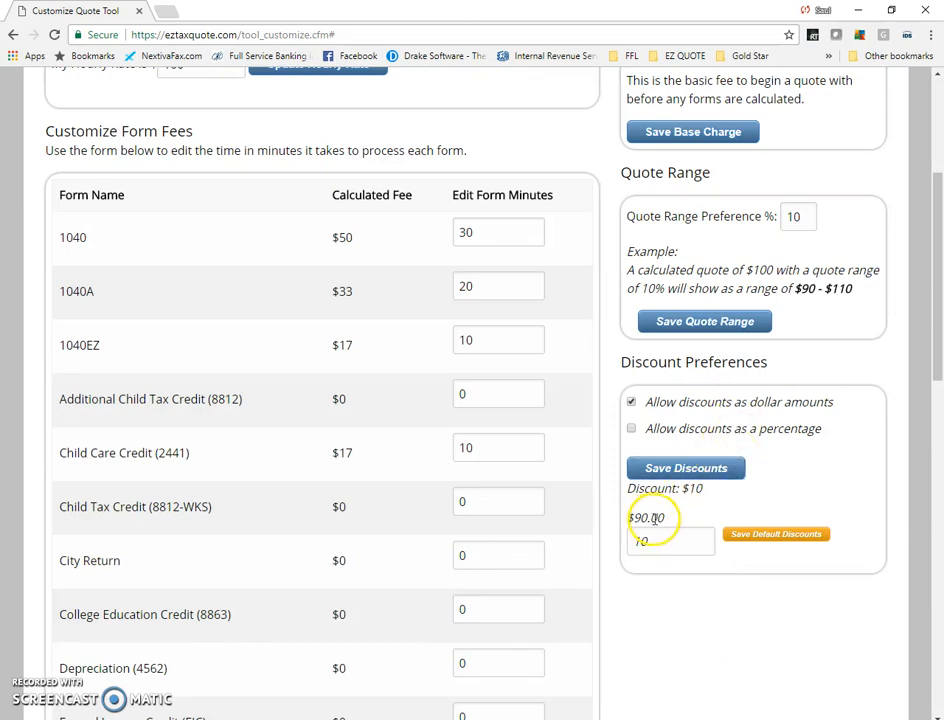
click(631, 401)
click(631, 428)
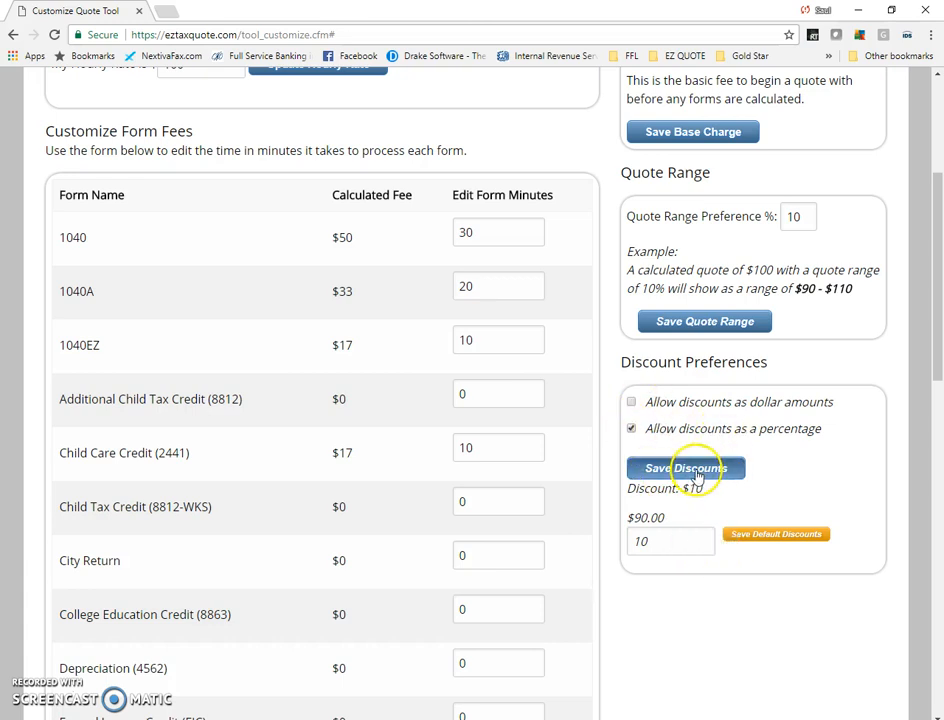
click(697, 470)
Set the default percentage discount to 20% and save it as the default
scroll(675, 517, down, 4)
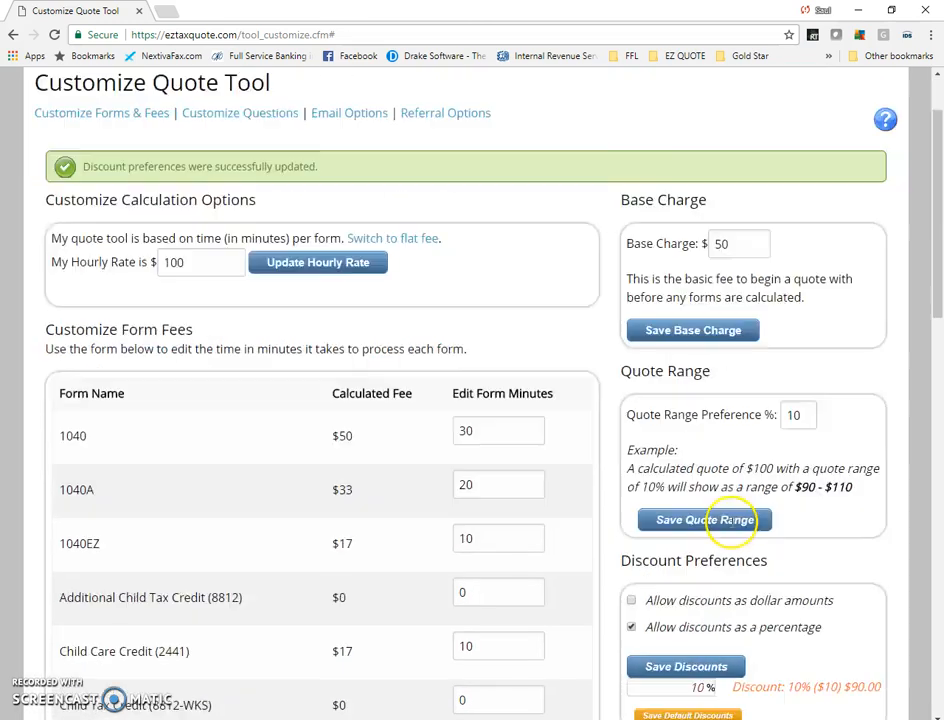
drag(666, 415, 706, 414)
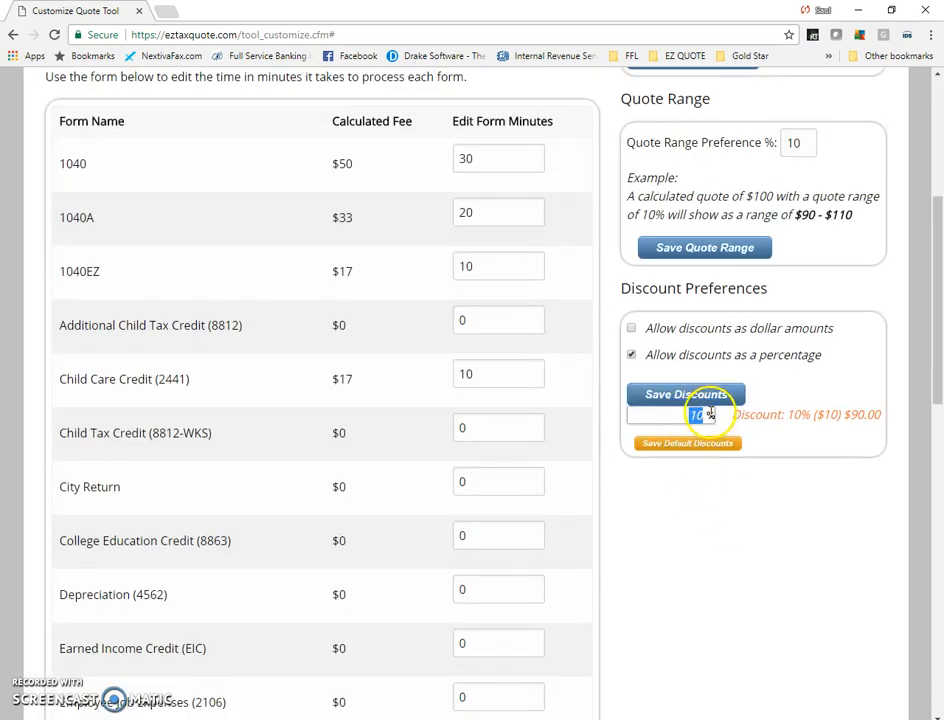
text(20)
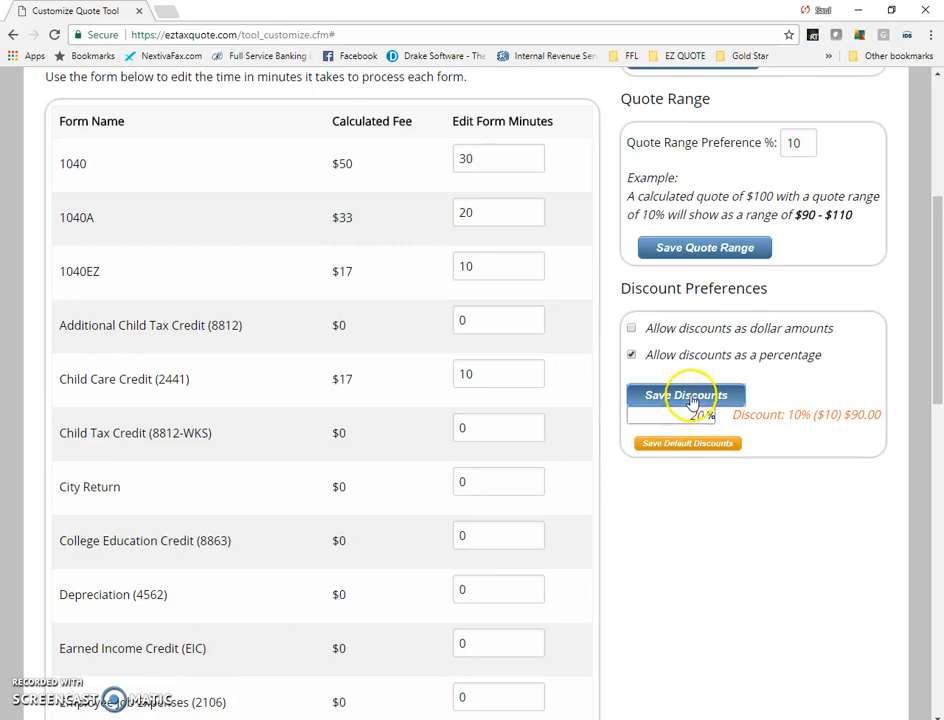
click(693, 401)
scroll(725, 470, down, 3)
drag(700, 487, 728, 489)
text(20)
click(701, 516)
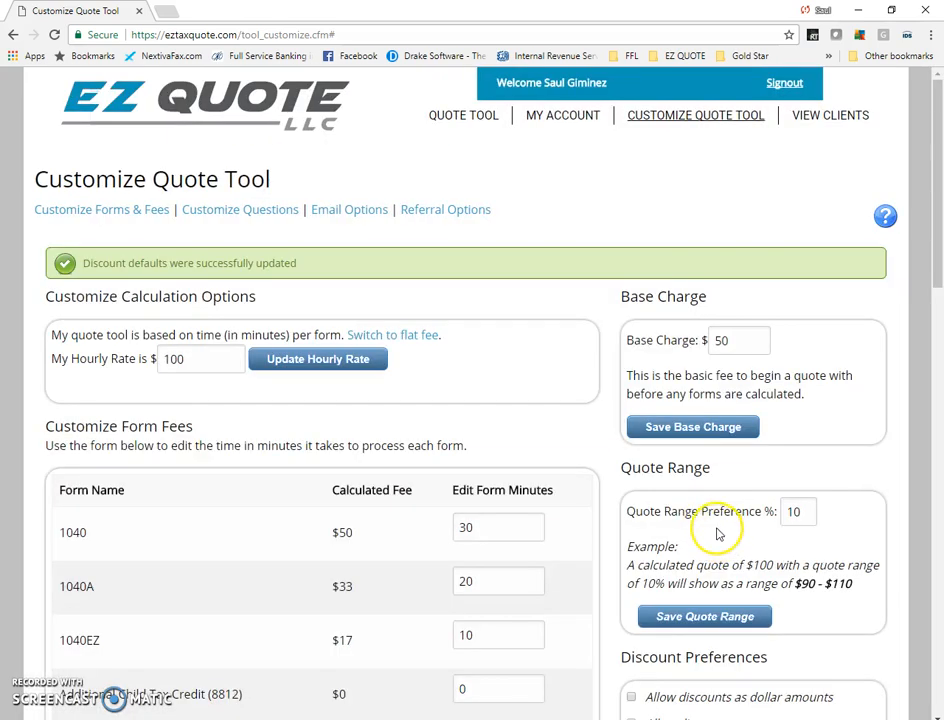
Disallow percentage discounts in the discount preferences and save the setting
scroll(741, 540, down, 3)
scroll(741, 540, down, 1)
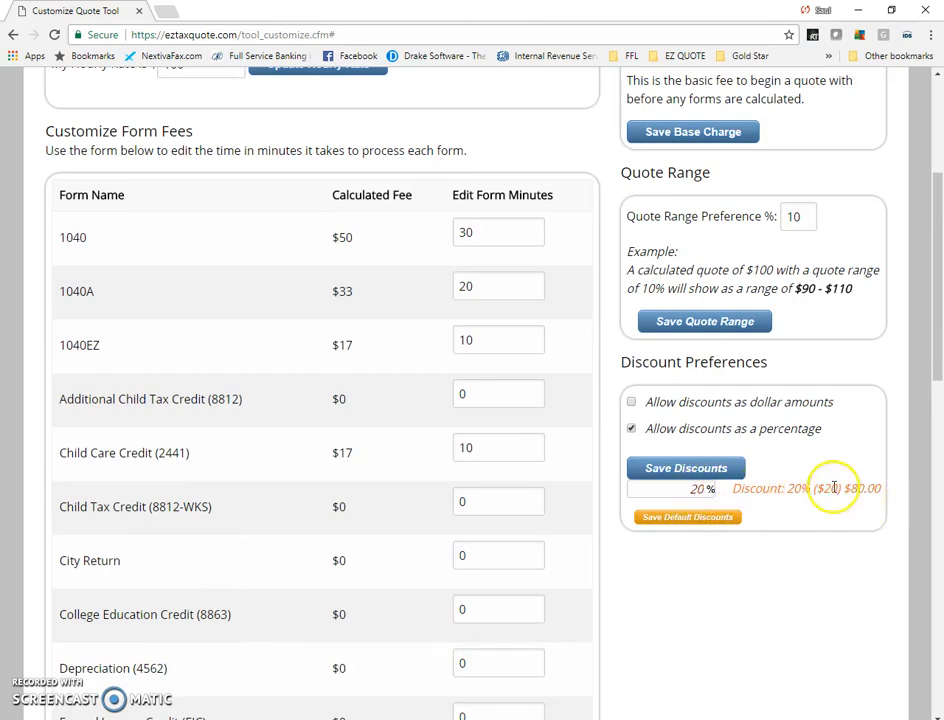
click(631, 429)
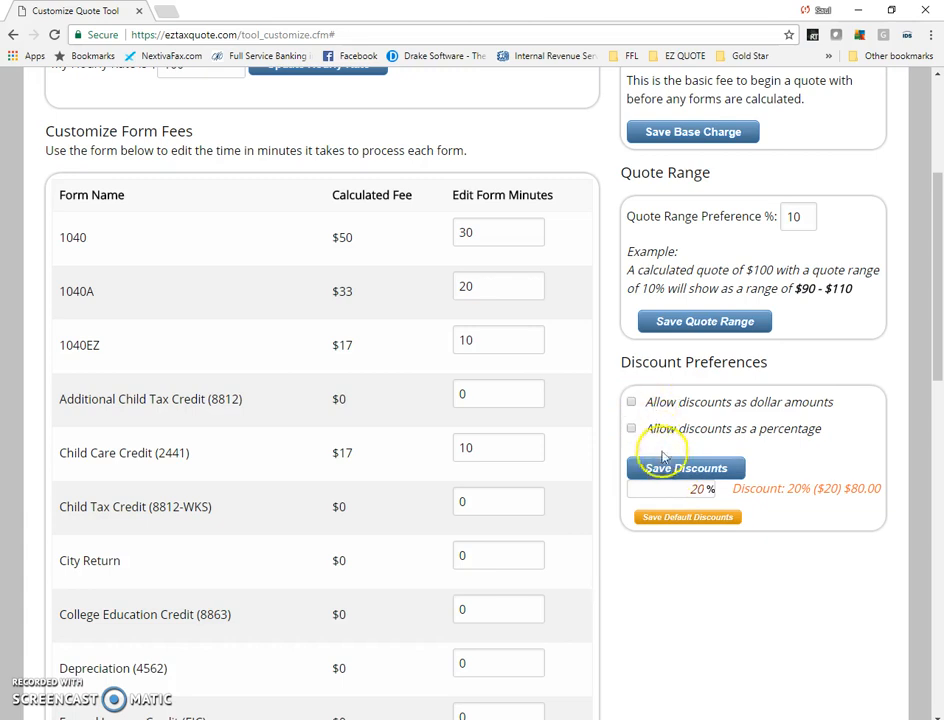
click(656, 470)
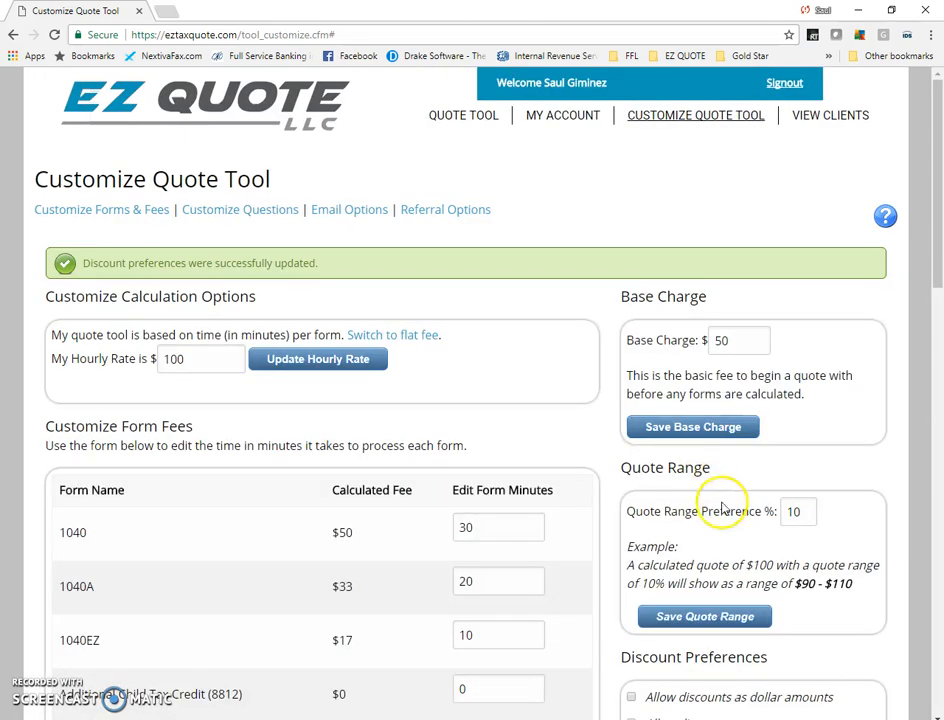
Set the quote range preference to 20% and save it
scroll(690, 450, down, 5)
scroll(565, 528, up, 3)
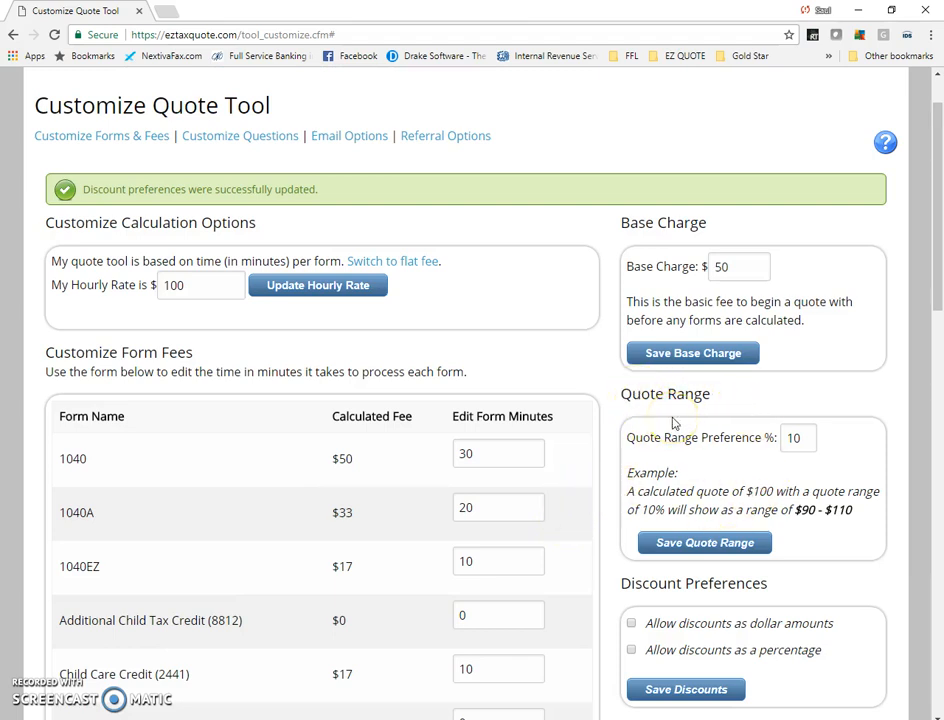
double_click(800, 438)
text(20)
click(700, 551)
scroll(666, 531, down, 1)
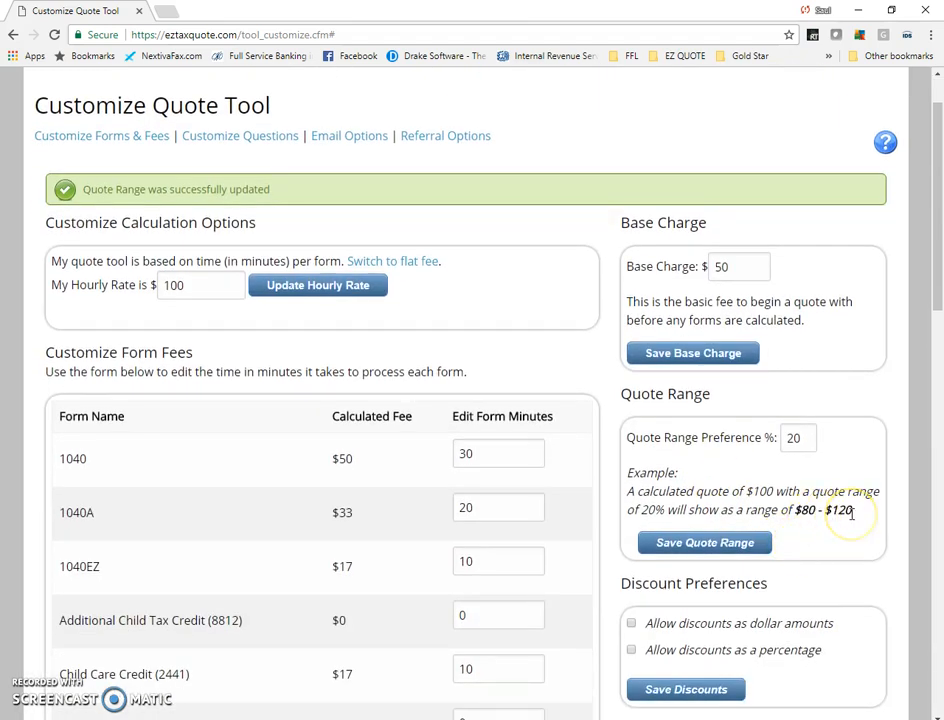